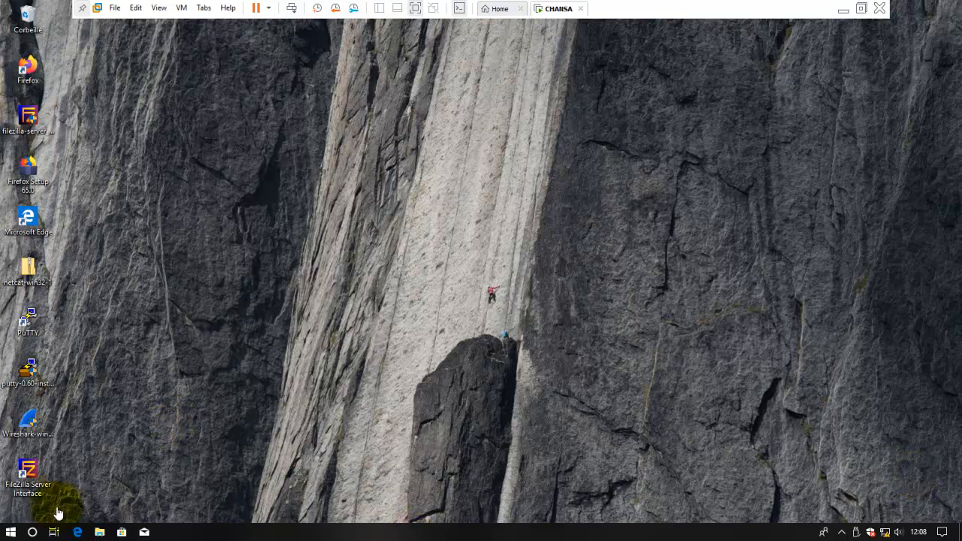
# - Show Ce PC in File Explorer and check that volume E (E:) uses NTFS
pyautogui.click(99, 532)
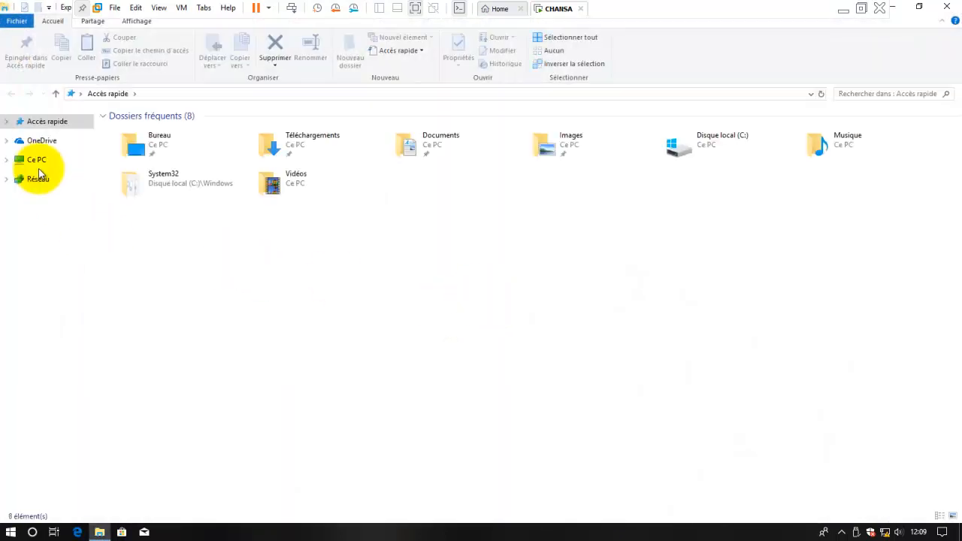
pyautogui.click(36, 161)
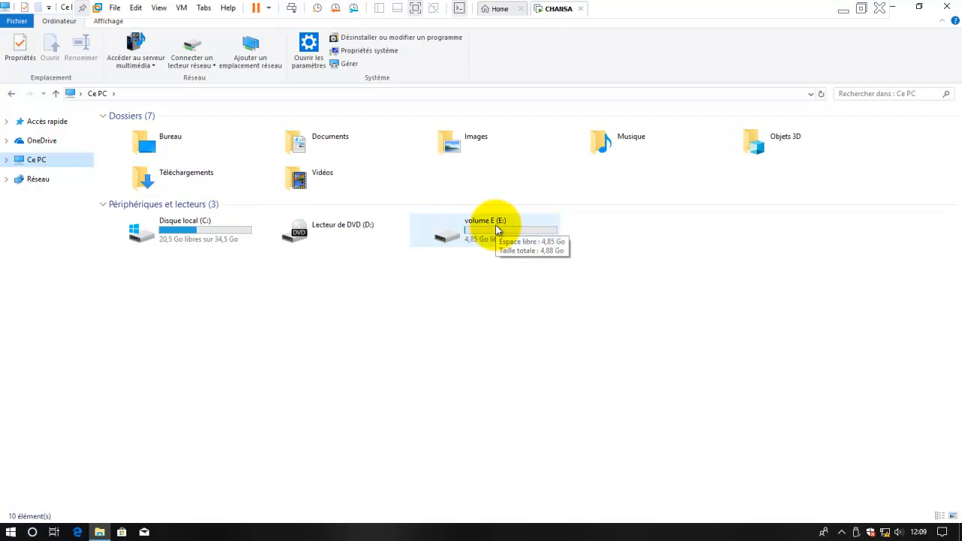
pyautogui.rightClick(496, 225)
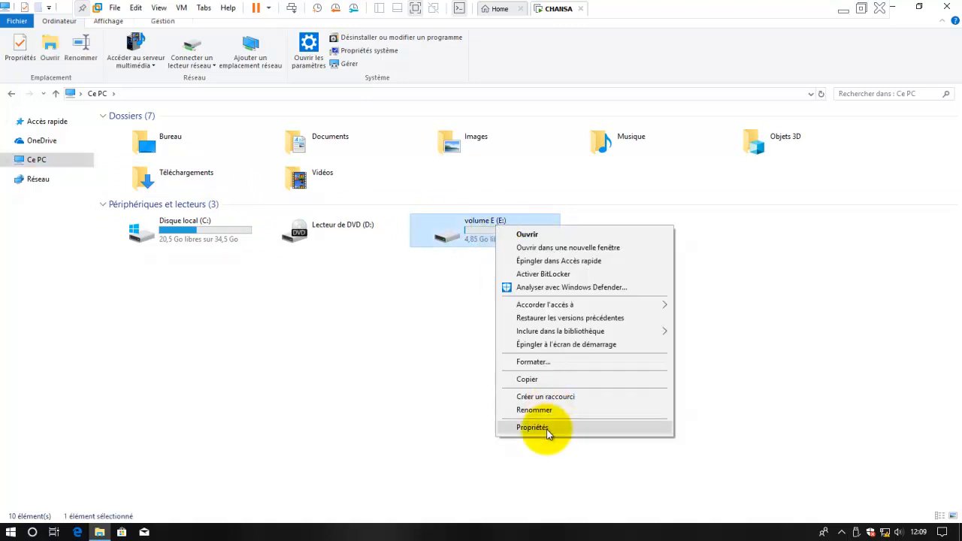
pyautogui.click(547, 429)
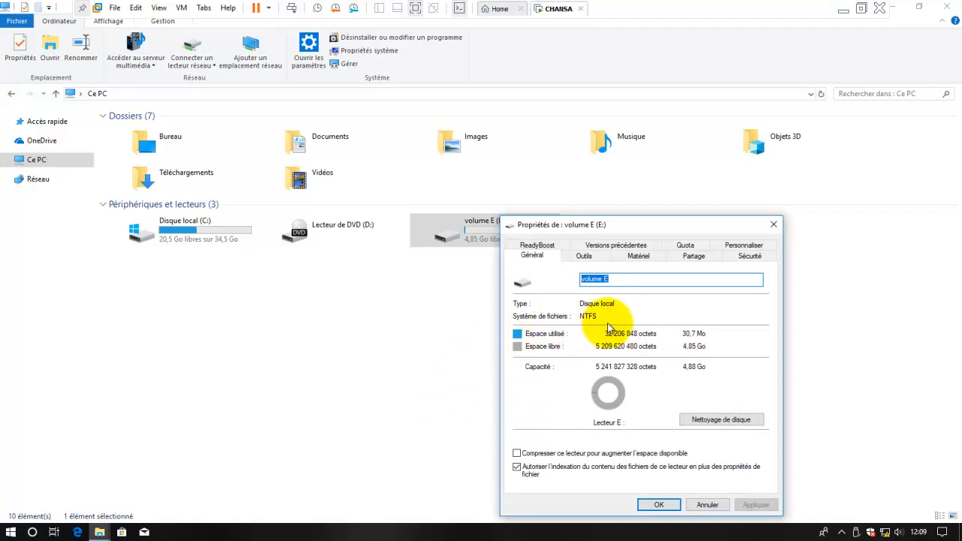
pyautogui.click(715, 500)
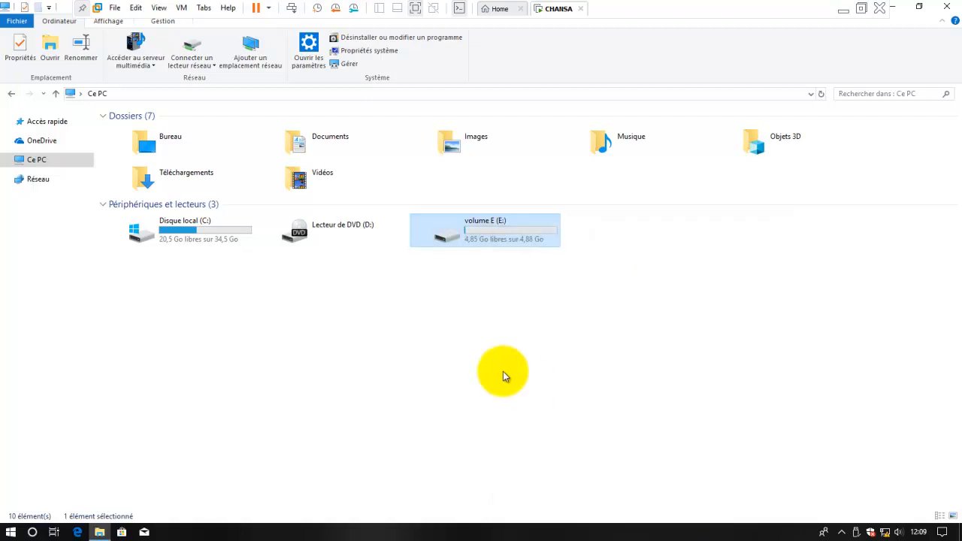
# - Create a new folder named Dossier on volume E (E:)
pyautogui.doubleClick(506, 239)
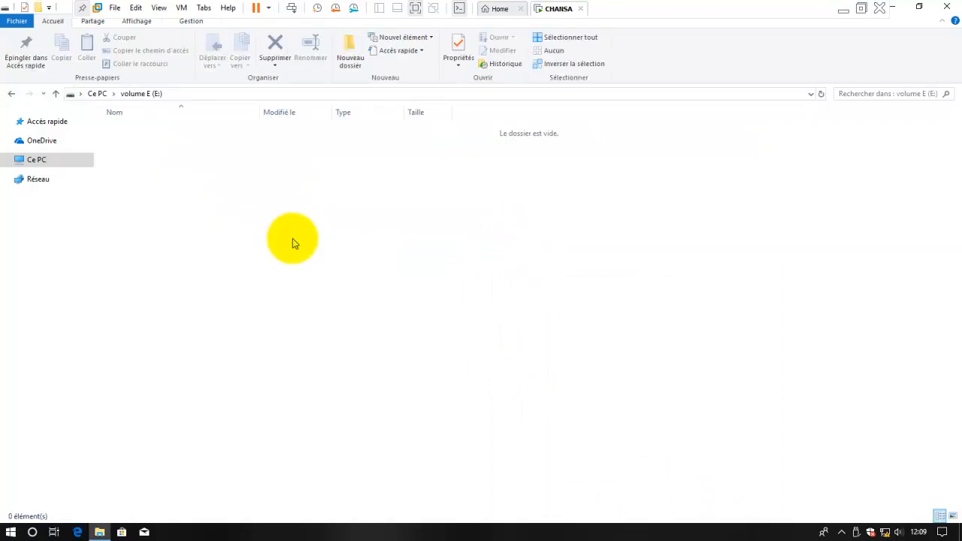
pyautogui.hotkey('ctrl', 'shift', 'n')
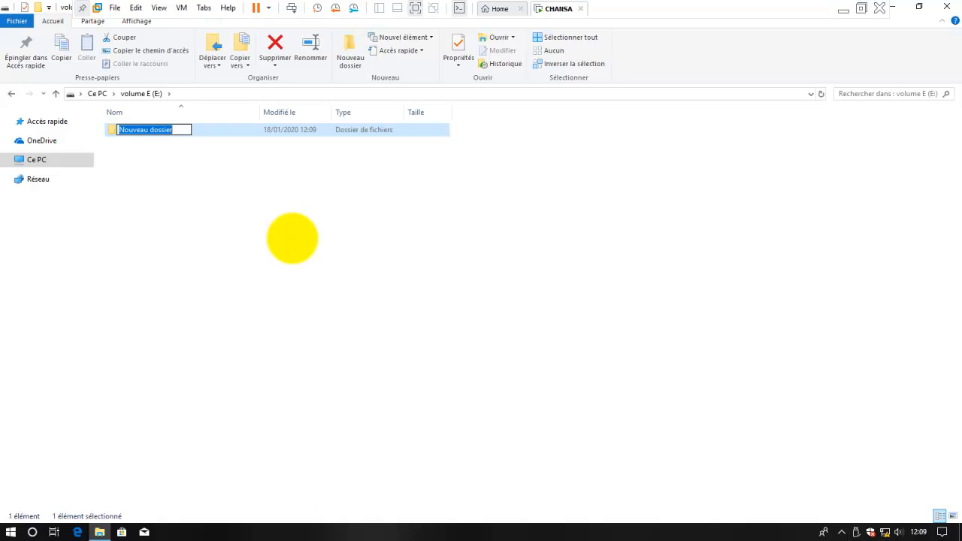
pyautogui.write('Dossieu')
pyautogui.press('BackSpace')
pyautogui.write('r')
pyautogui.press('Return')
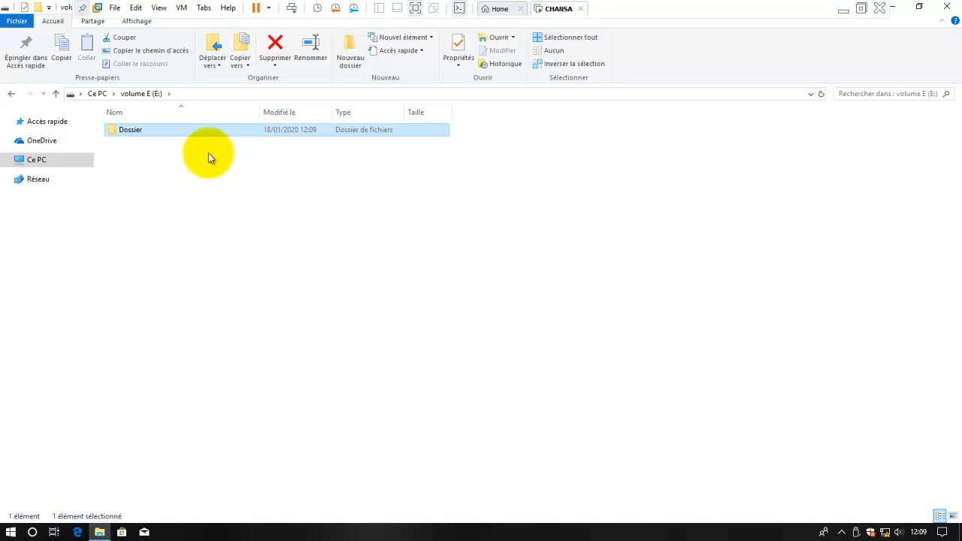
# - Inside Dossier, create a text document named Privé and open it in Notepad
pyautogui.doubleClick(196, 138)
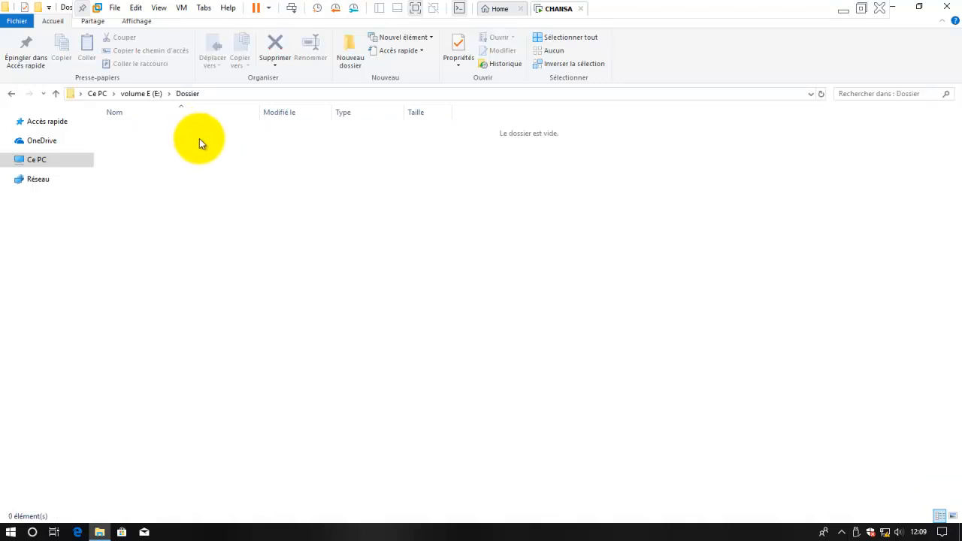
pyautogui.rightClick(271, 240)
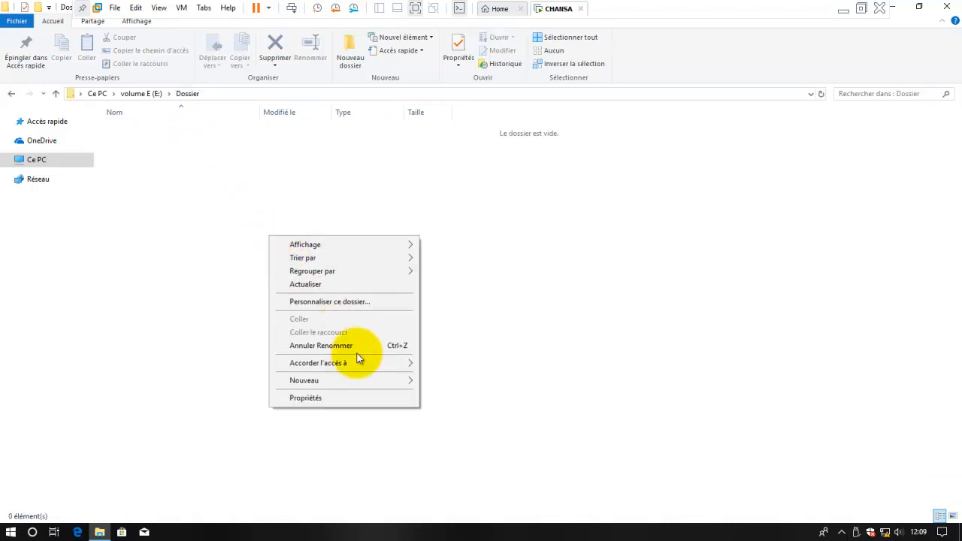
pyautogui.moveTo(384, 381)
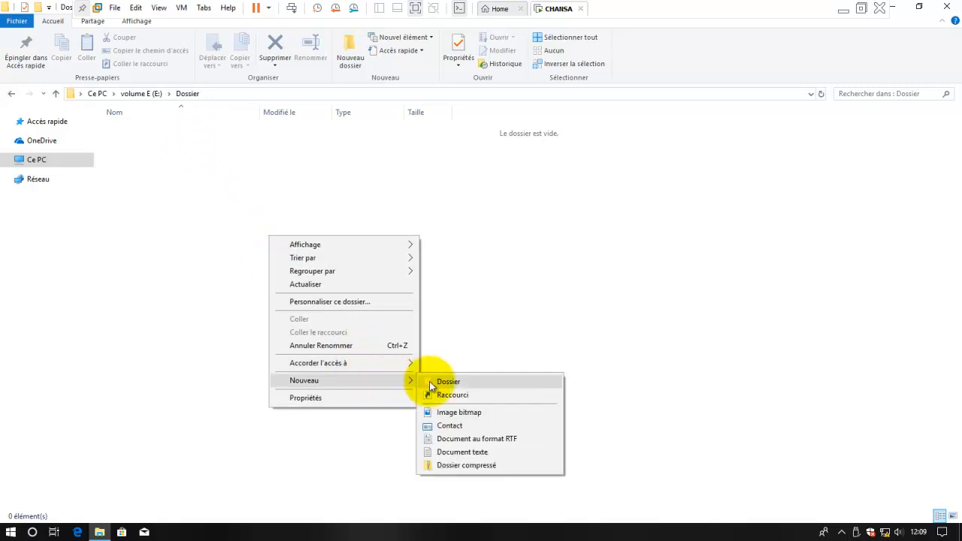
pyautogui.click(457, 451)
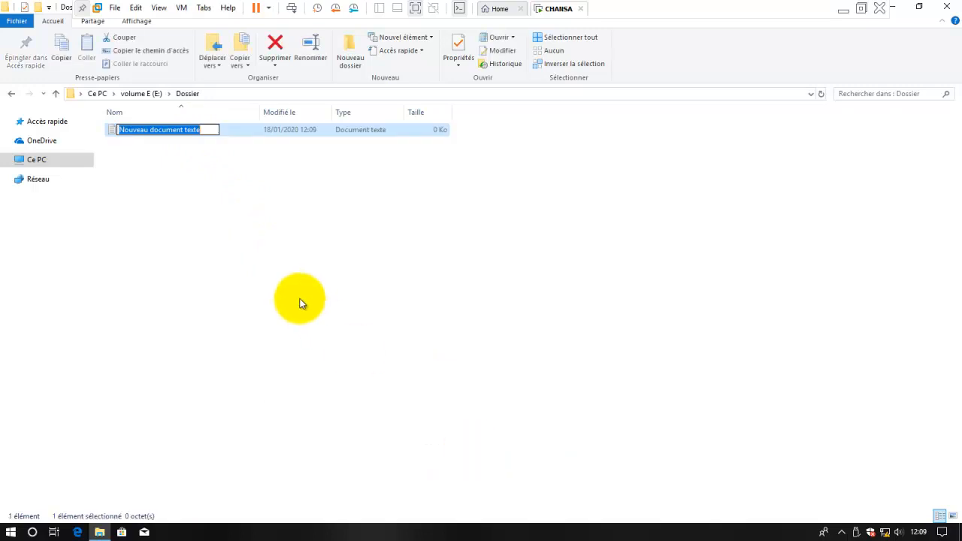
pyautogui.write('PRive')
pyautogui.press('BackSpace')
pyautogui.press('BackSpace')
pyautogui.press('BackSpace')
pyautogui.press('BackSpace')
pyautogui.write('rivé')
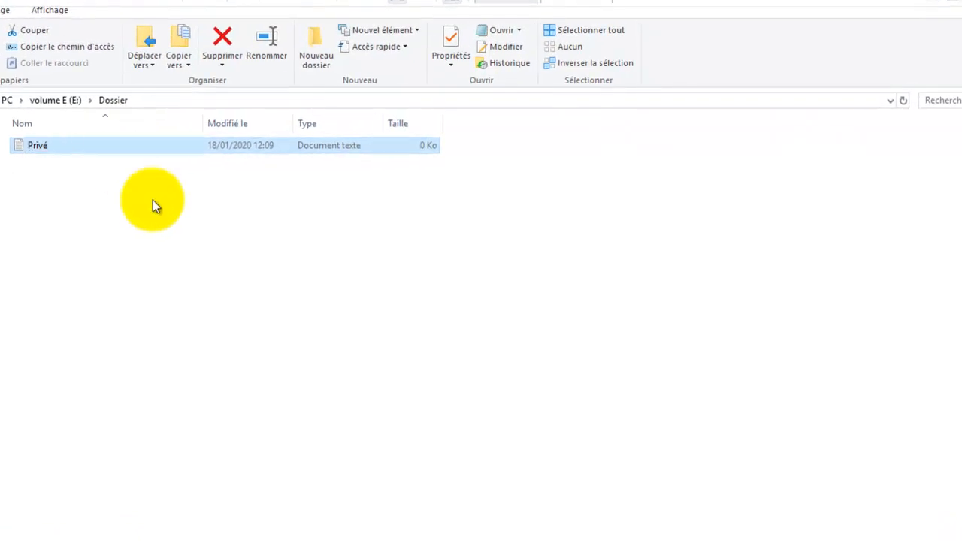
pyautogui.click(153, 200)
pyautogui.doubleClick(68, 153)
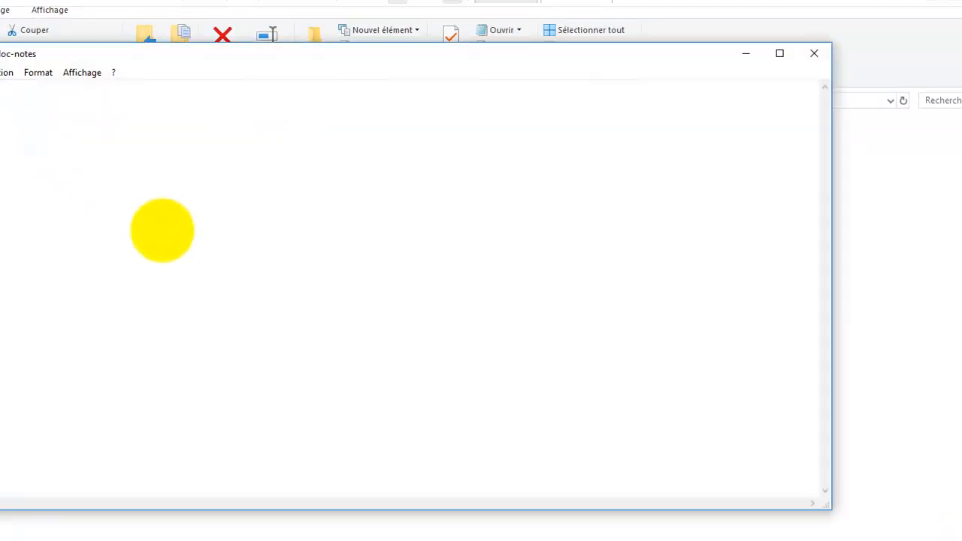
# - Type a line ending in '020' into Privé.txt and save it when closing Notepad
pyautogui.write('020')
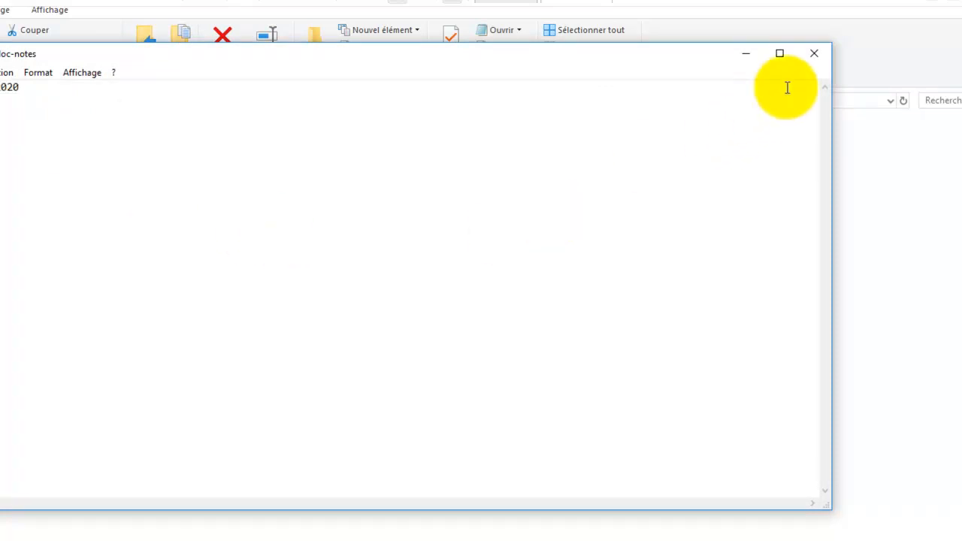
pyautogui.click(814, 53)
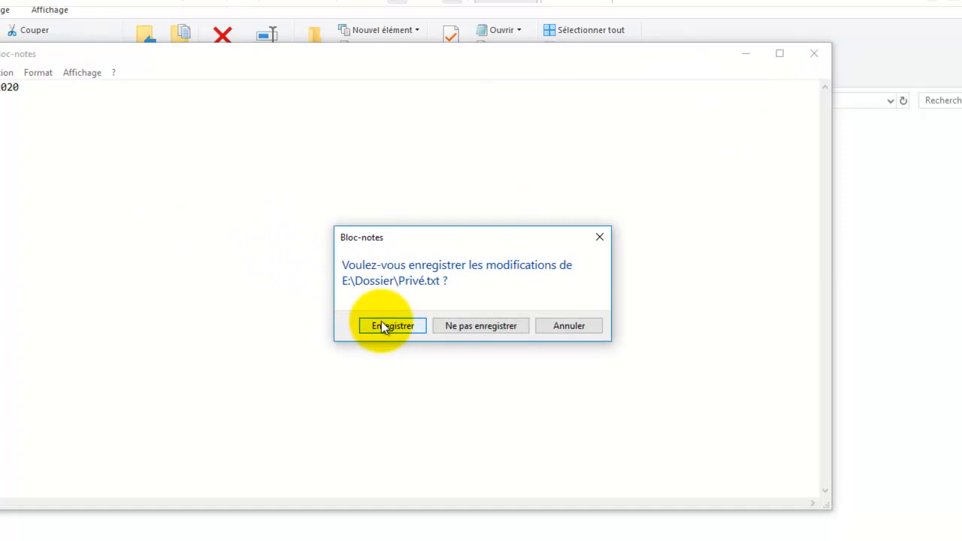
pyautogui.click(382, 324)
pyautogui.rightClick(174, 308)
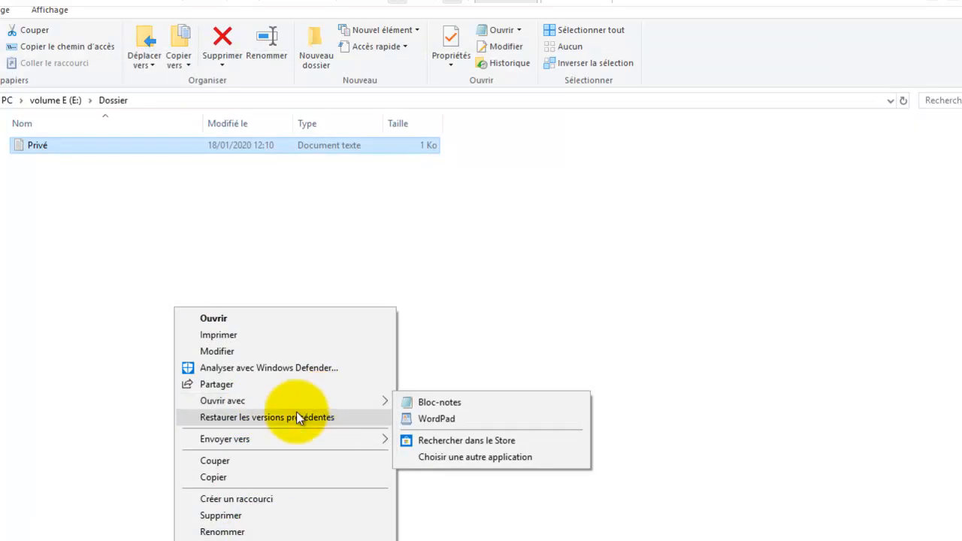
# - Create a second text document named Public in Dossier
pyautogui.moveTo(364, 438)
pyautogui.click(48, 307)
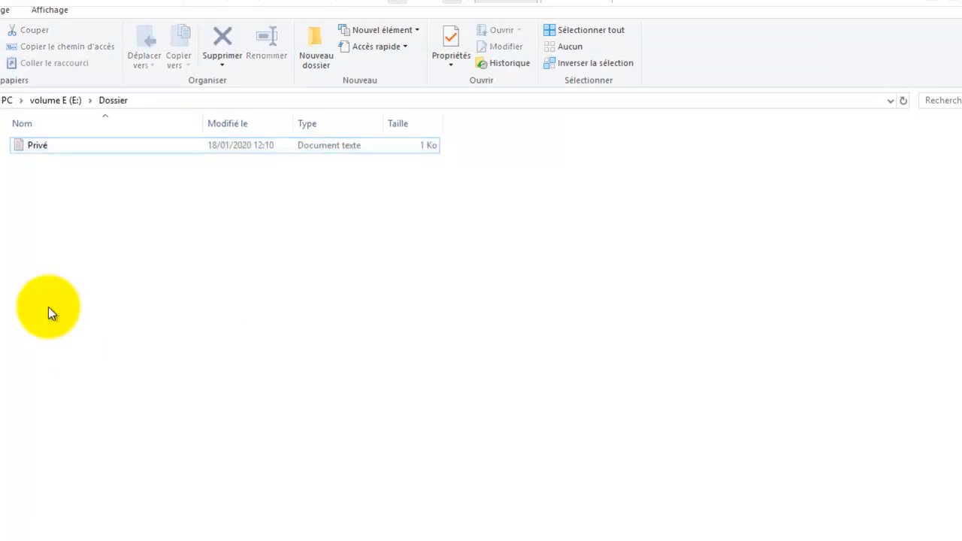
pyautogui.rightClick(48, 307)
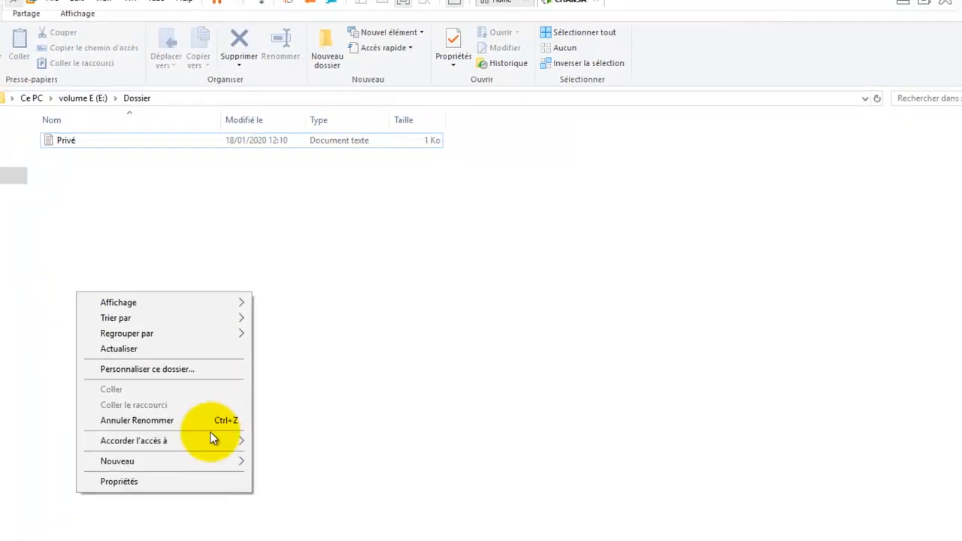
pyautogui.moveTo(200, 462)
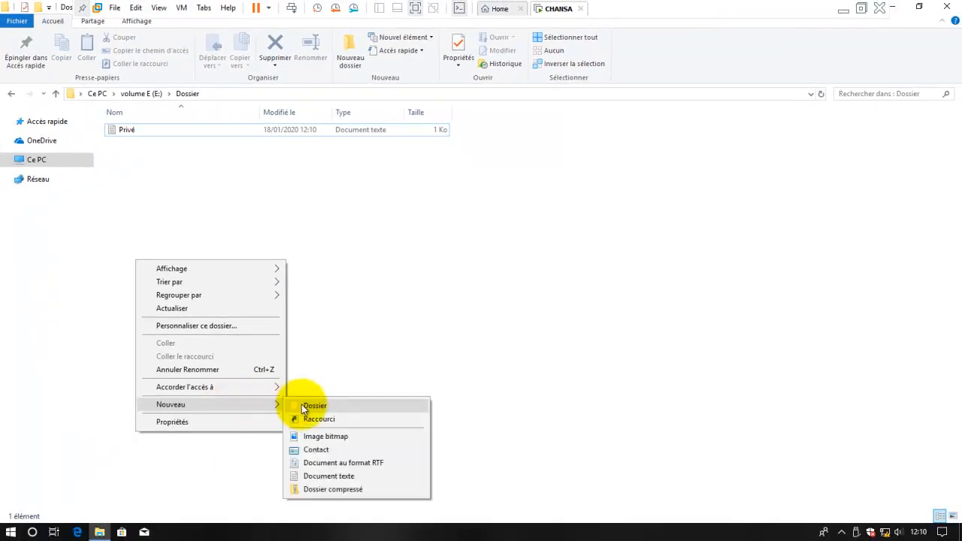
pyautogui.click(328, 477)
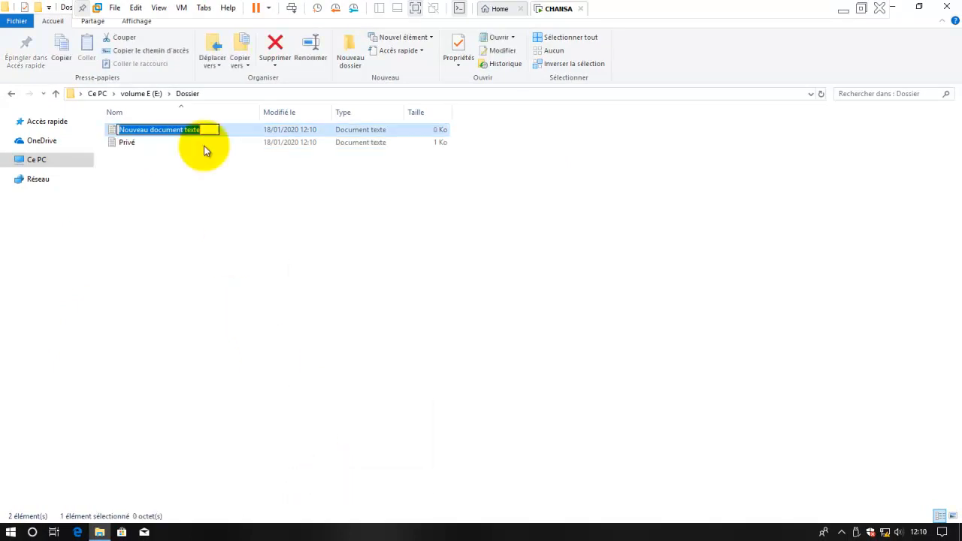
pyautogui.write('Public')
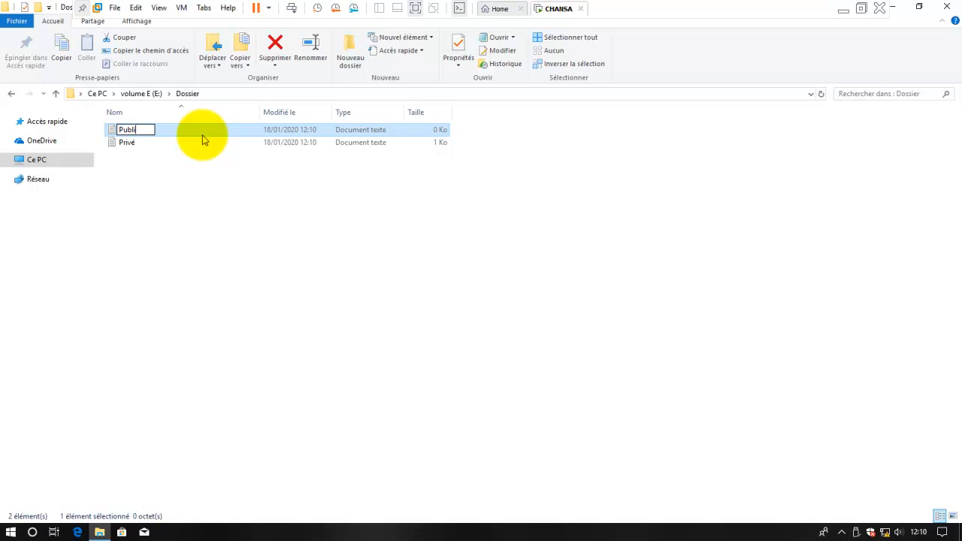
pyautogui.click(213, 161)
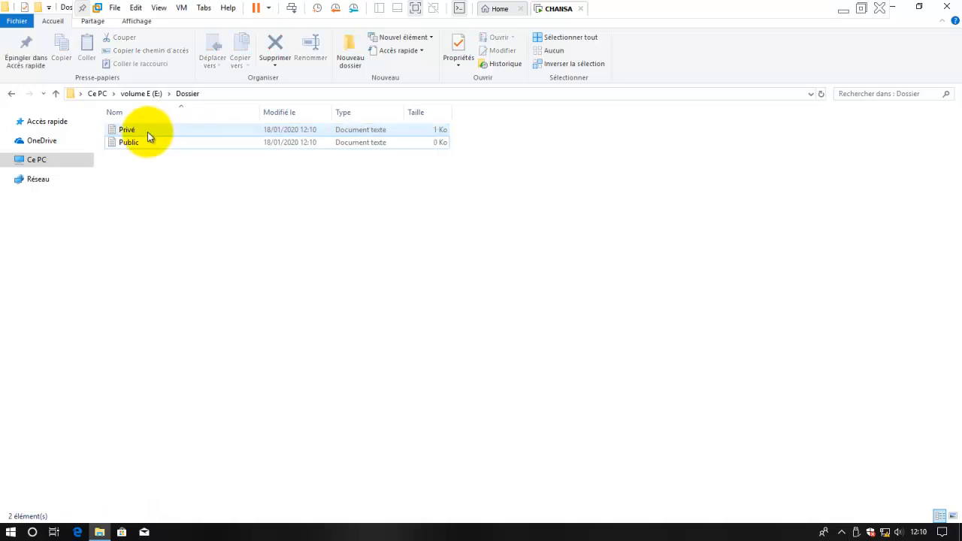
# - Write 'bonjour 2019' into Public, save it, then select the Privé file
pyautogui.click(146, 140)
pyautogui.doubleClick(146, 141)
pyautogui.write('bonjour')
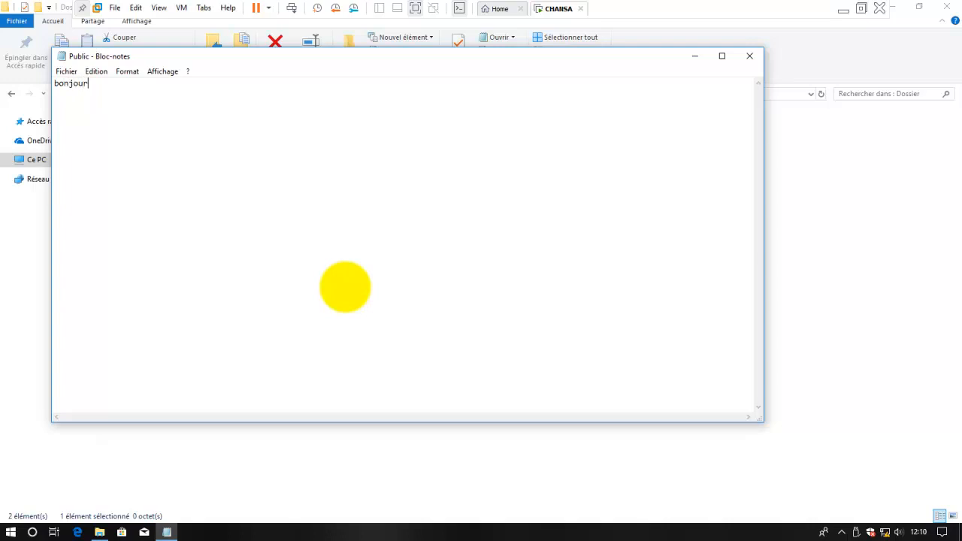
pyautogui.write(' 2019')
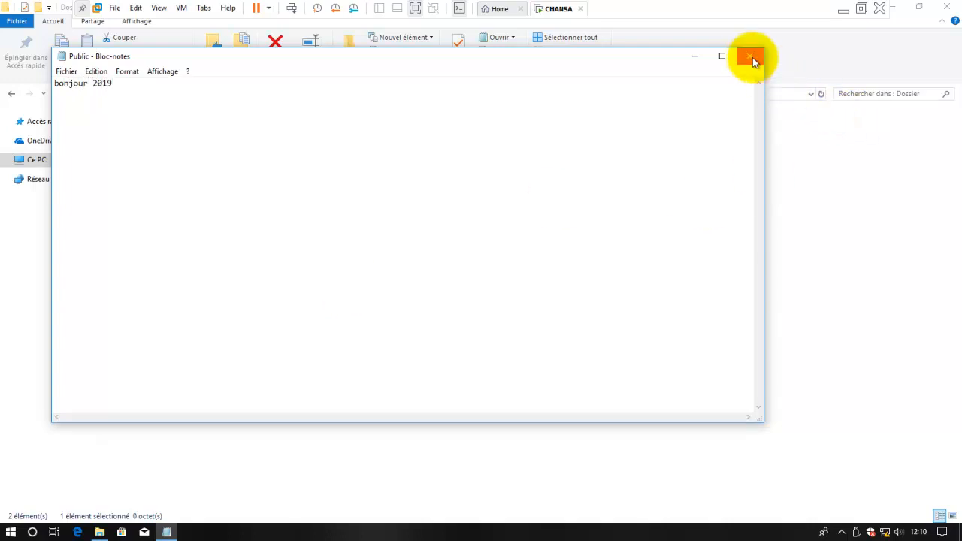
pyautogui.click(754, 62)
pyautogui.click(410, 274)
pyautogui.click(331, 274)
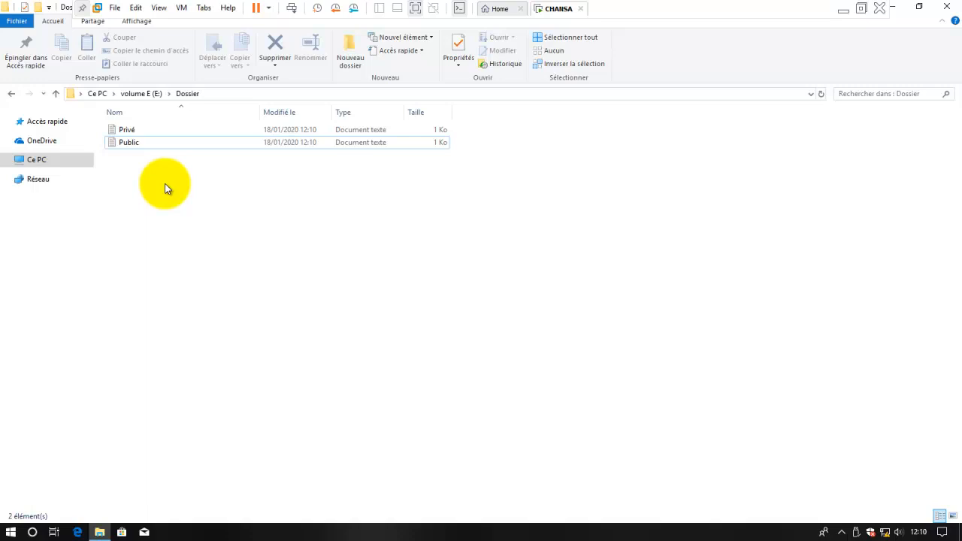
pyautogui.moveTo(167, 189); pyautogui.dragTo(128, 135)
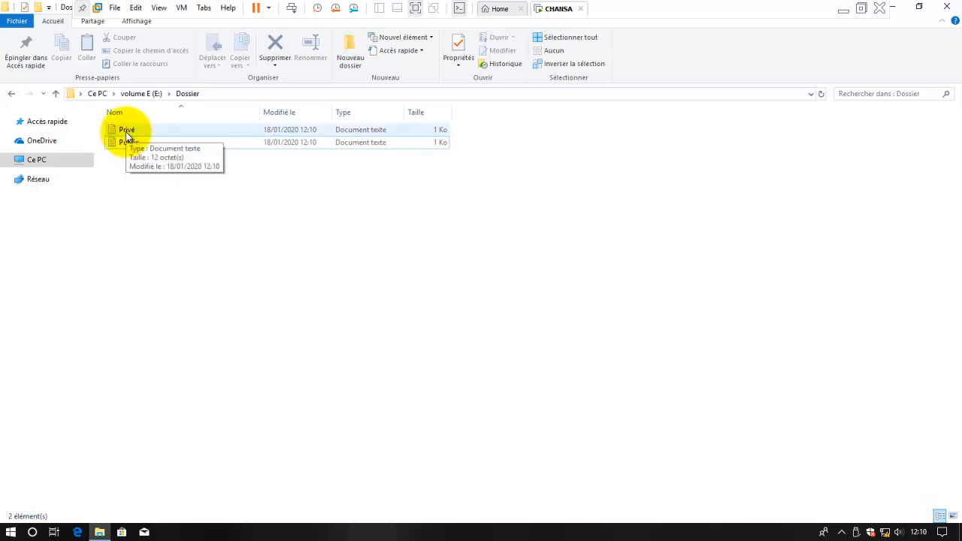
pyautogui.click(126, 132)
# - Encrypt Privé's contents through its Properties advanced attributes and apply the change
pyautogui.rightClick(127, 132)
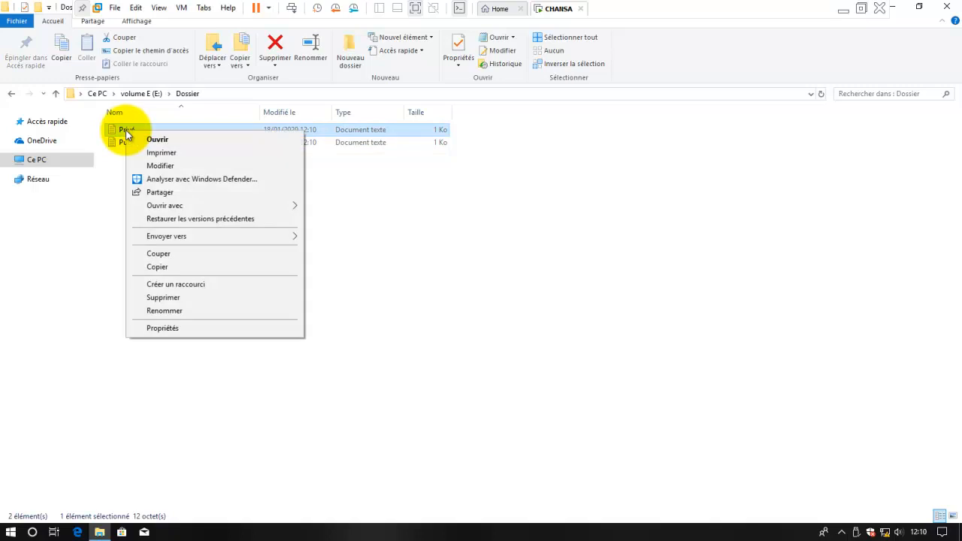
pyautogui.click(164, 328)
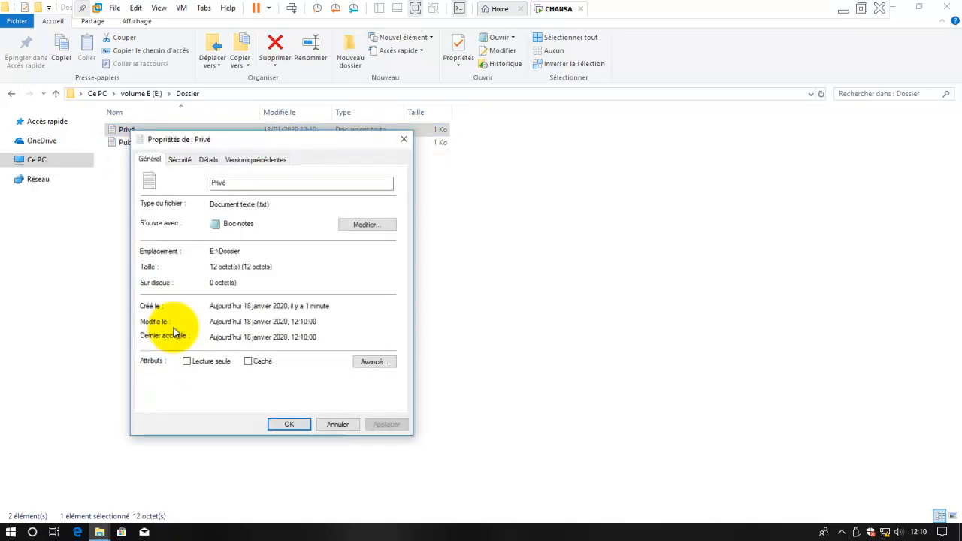
pyautogui.click(379, 362)
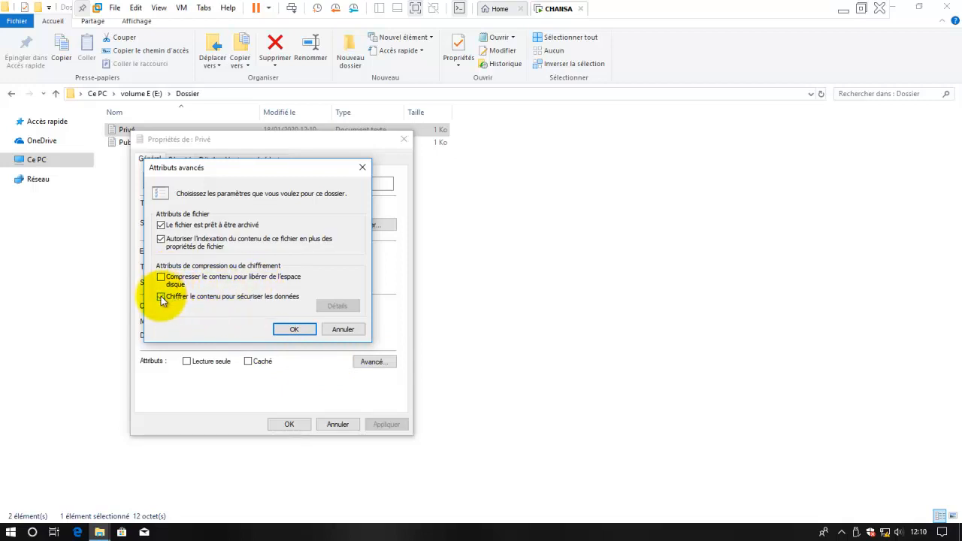
pyautogui.click(294, 330)
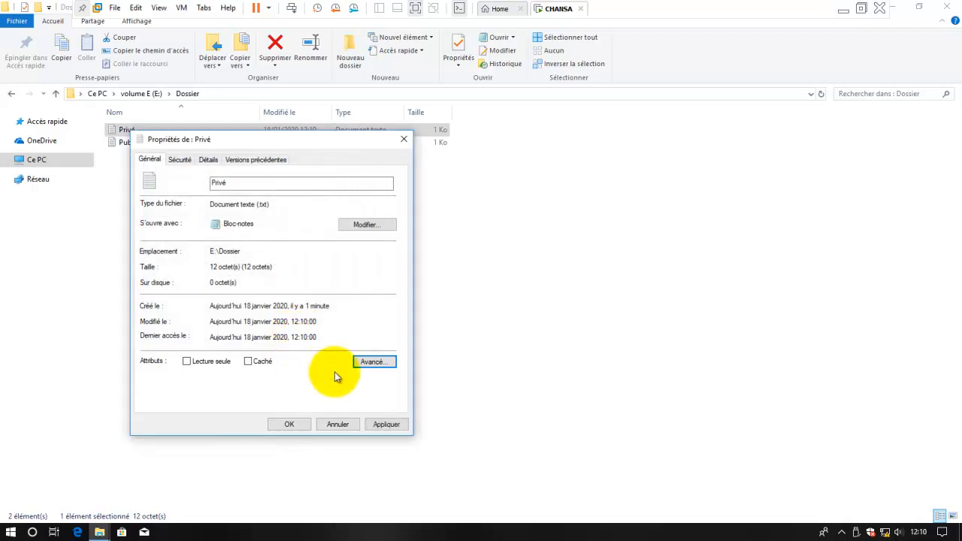
pyautogui.click(386, 423)
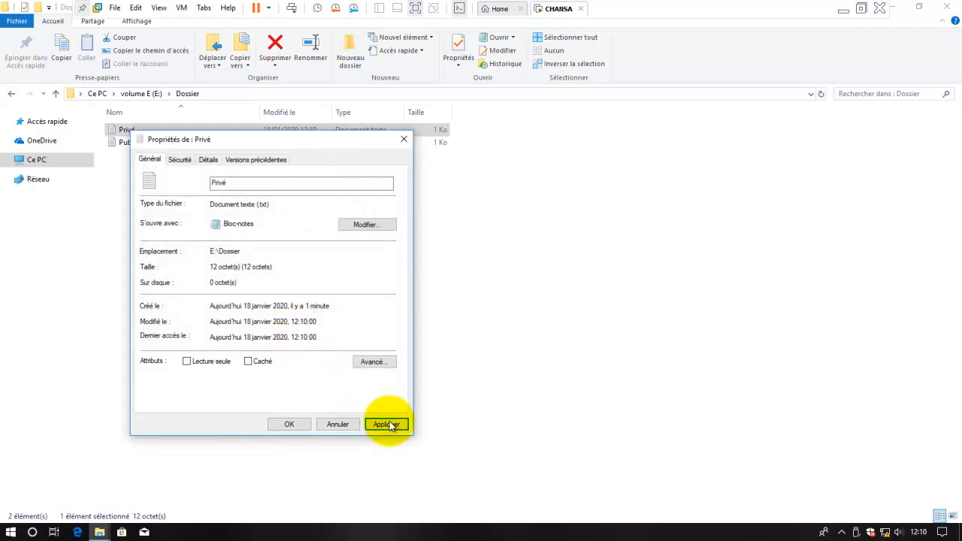
pyautogui.click(305, 426)
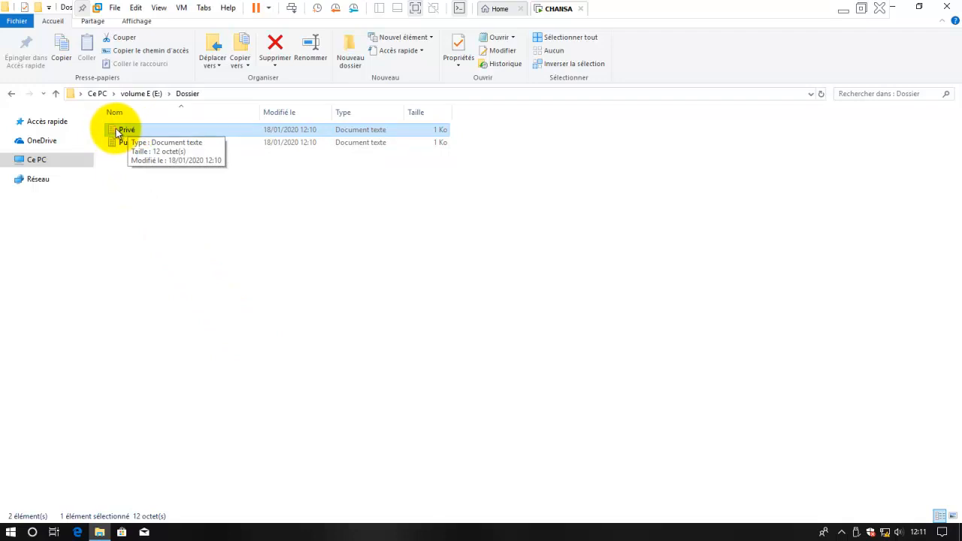
# - Add the Attributs column to the Dossier details view via Choisir les détails
pyautogui.rightClick(370, 95)
pyautogui.click(314, 106)
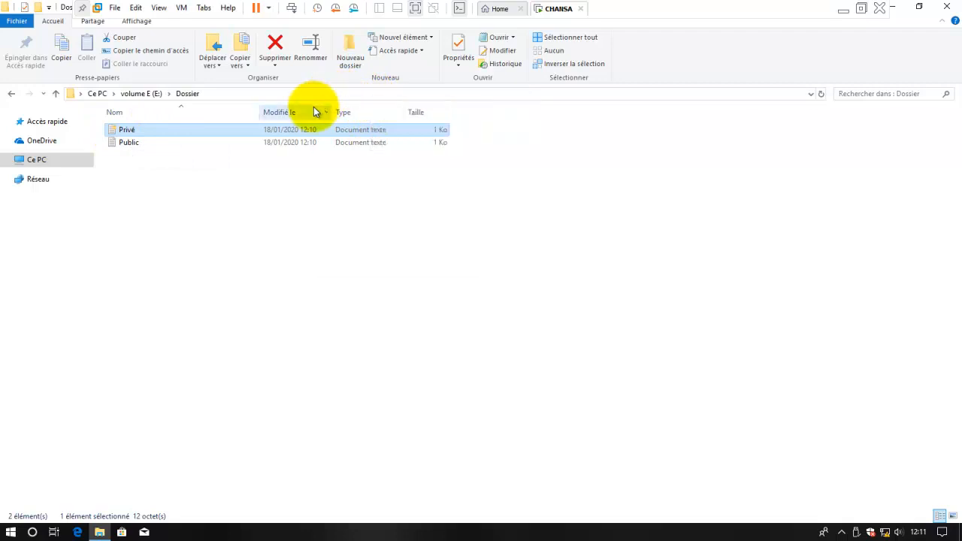
pyautogui.rightClick(313, 107)
pyautogui.click(356, 257)
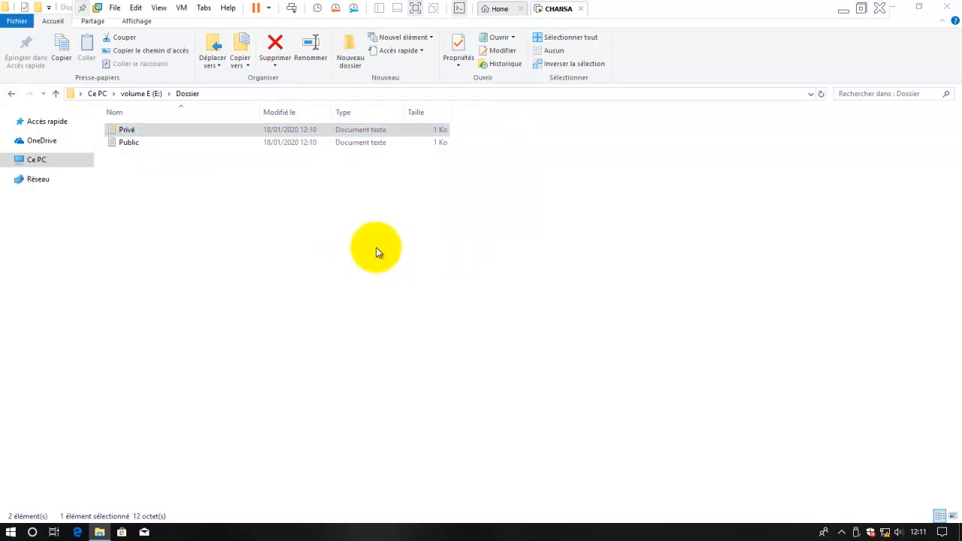
pyautogui.moveTo(524, 201); pyautogui.dragTo(525, 216)
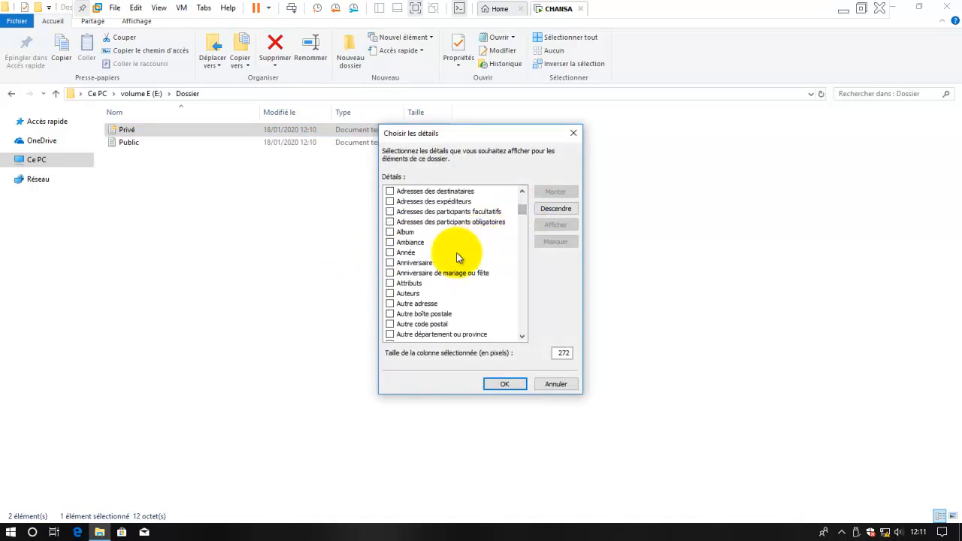
pyautogui.click(410, 284)
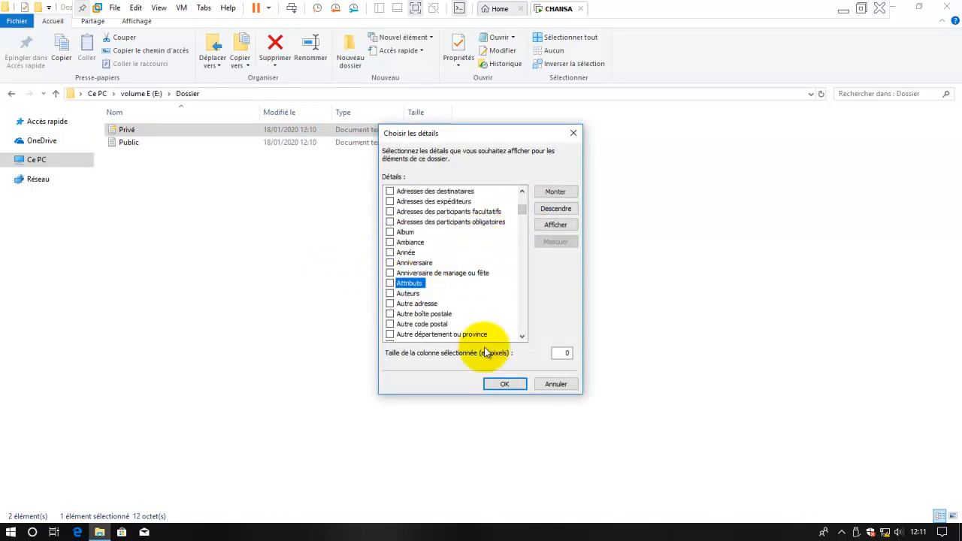
pyautogui.click(390, 284)
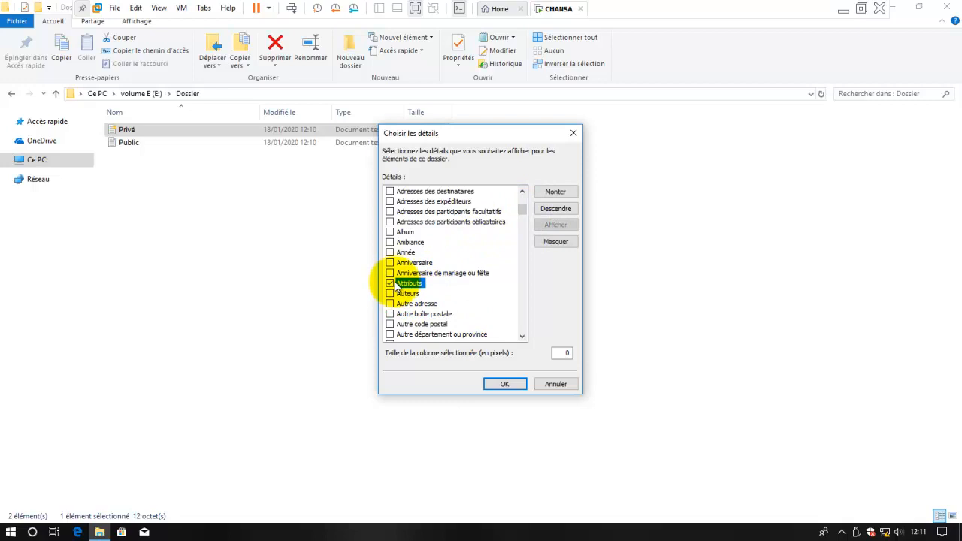
pyautogui.click(502, 383)
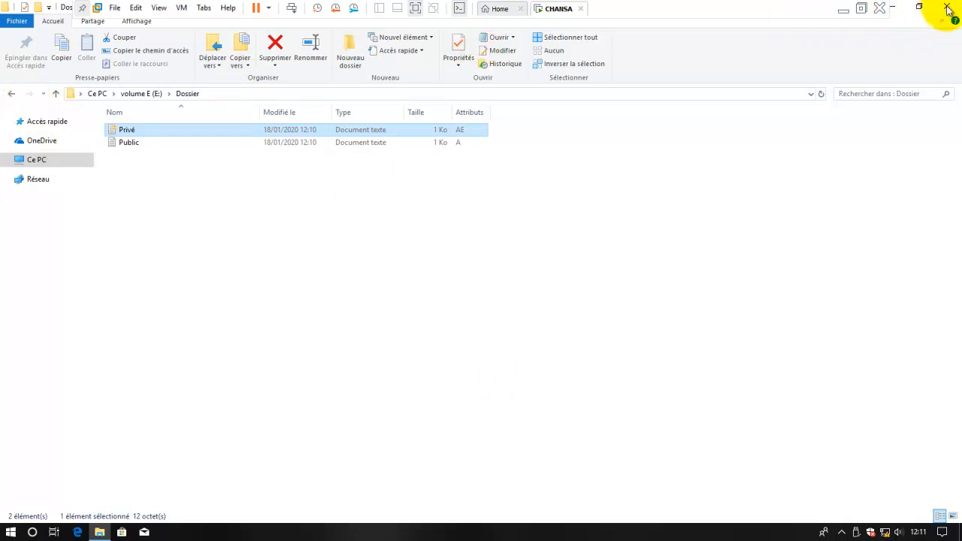
# - Close File Explorer and bring up the Start button's quick-link menu
pyautogui.click(946, 9)
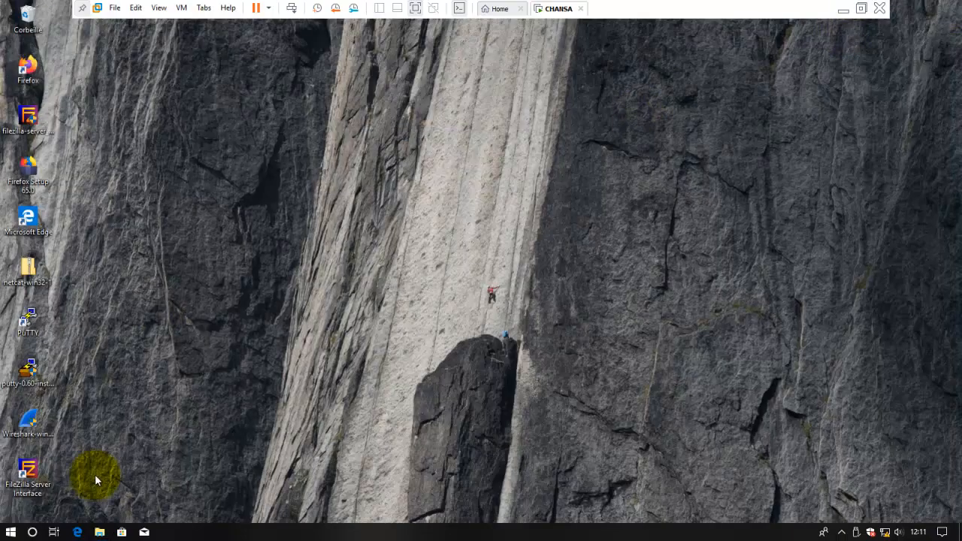
pyautogui.click(16, 532)
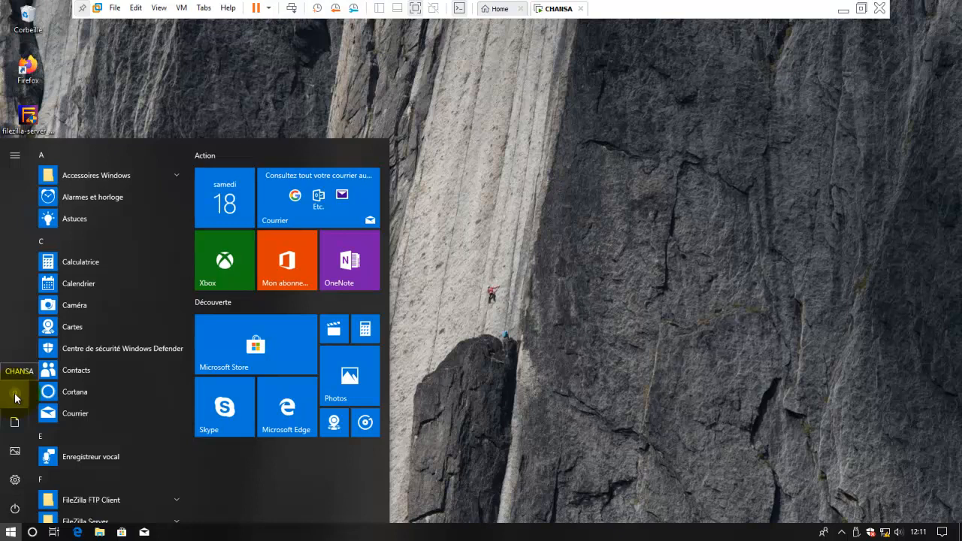
pyautogui.click(205, 66)
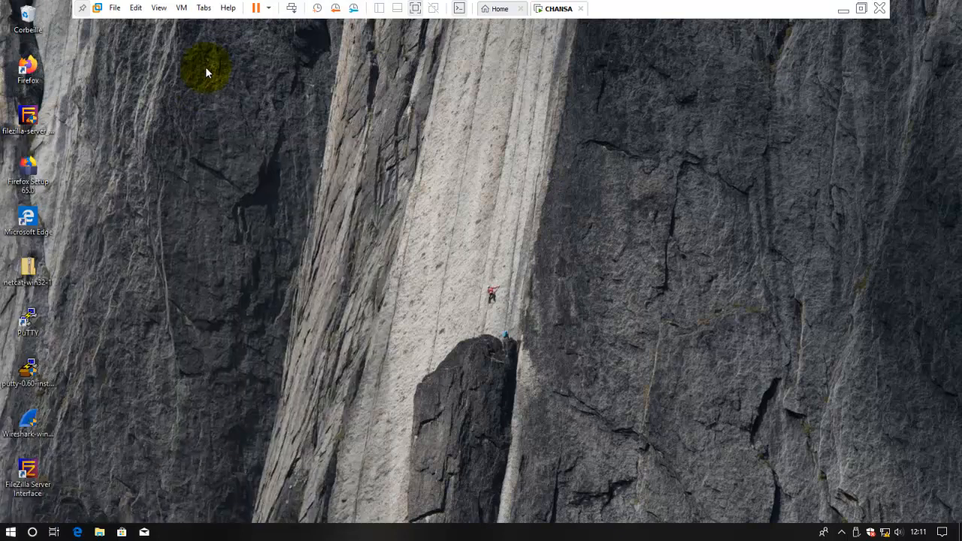
pyautogui.rightClick(10, 531)
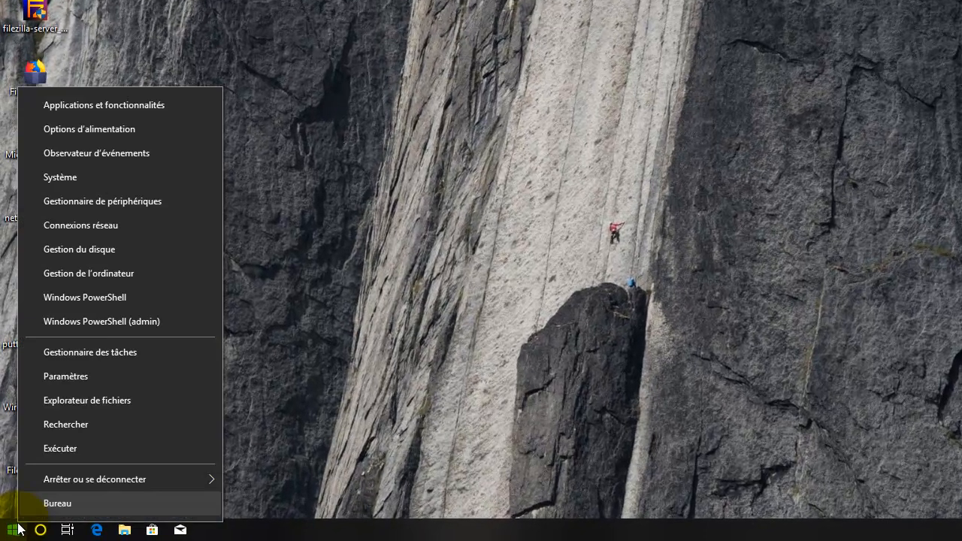
# - Launch Computer Management and list the users under Utilisateurs et groupes locaux
pyautogui.click(133, 271)
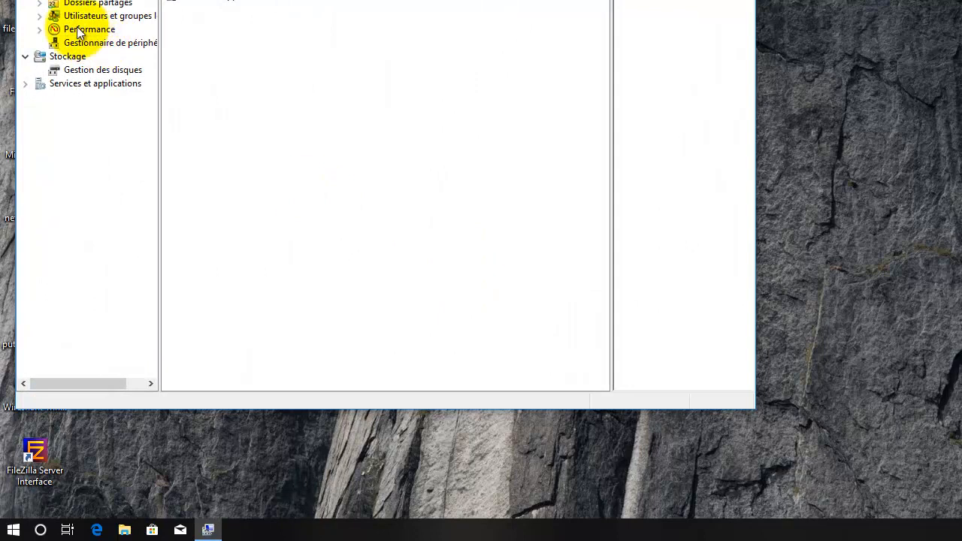
pyautogui.click(39, 4)
pyautogui.click(39, 4)
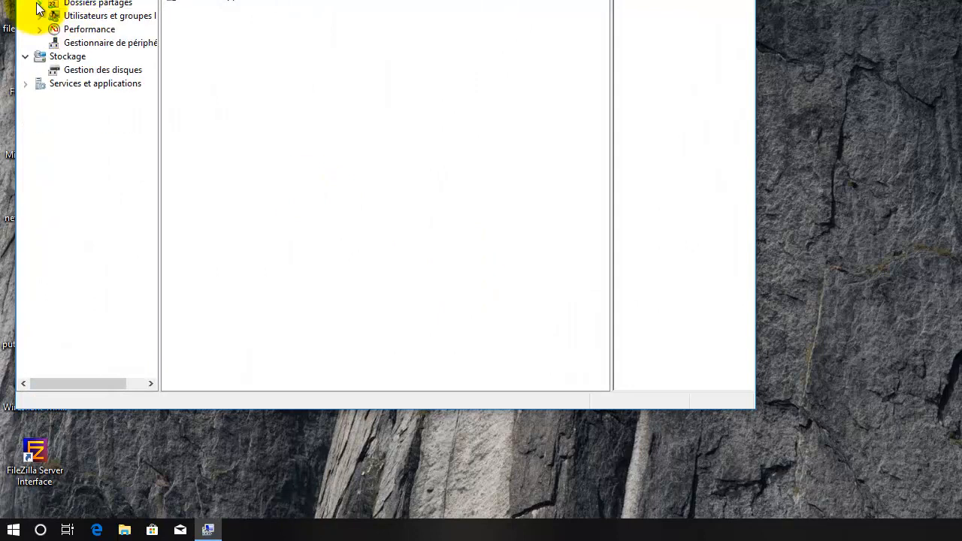
pyautogui.click(38, 17)
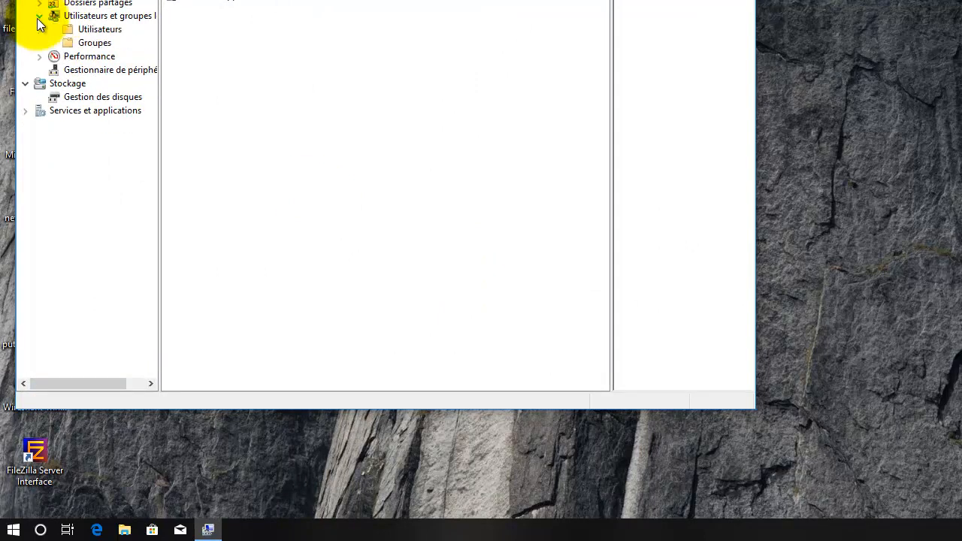
pyautogui.click(80, 28)
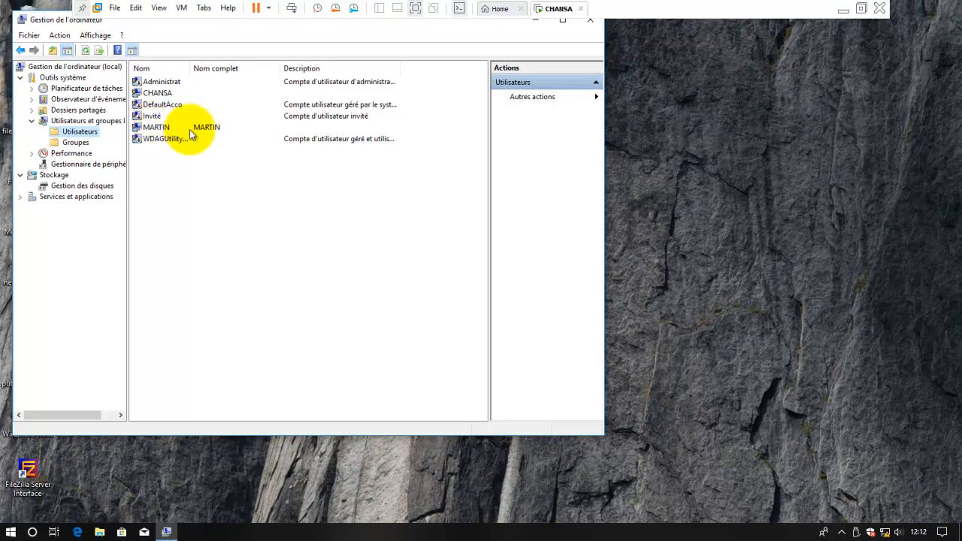
# - Confirm both accounts' Membre de tabs show Administrateurs, then close the console
pyautogui.doubleClick(162, 129)
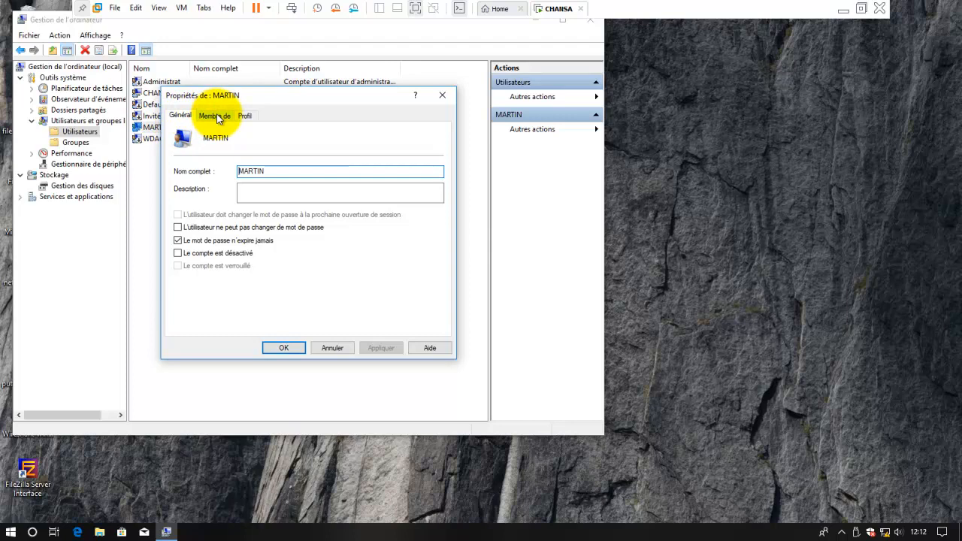
pyautogui.click(217, 116)
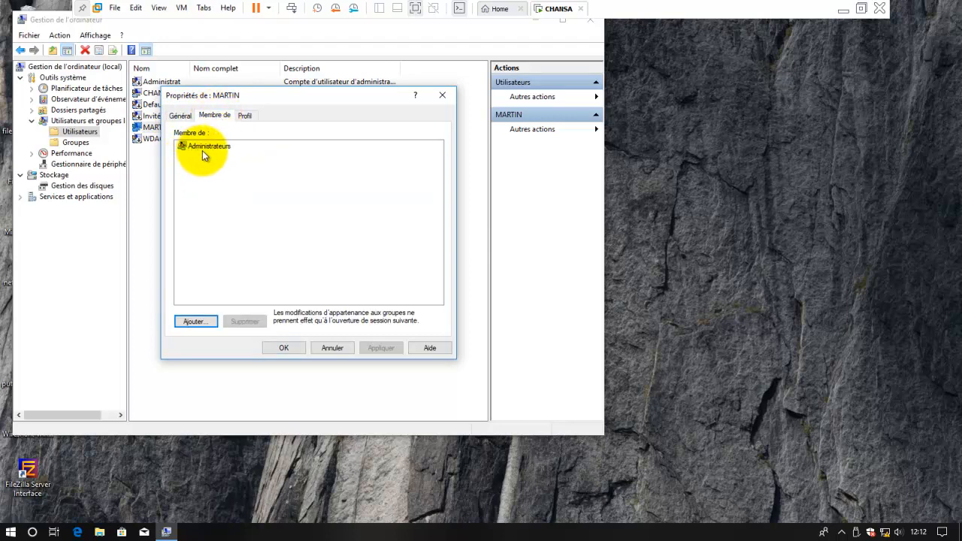
pyautogui.click(443, 95)
pyautogui.doubleClick(171, 95)
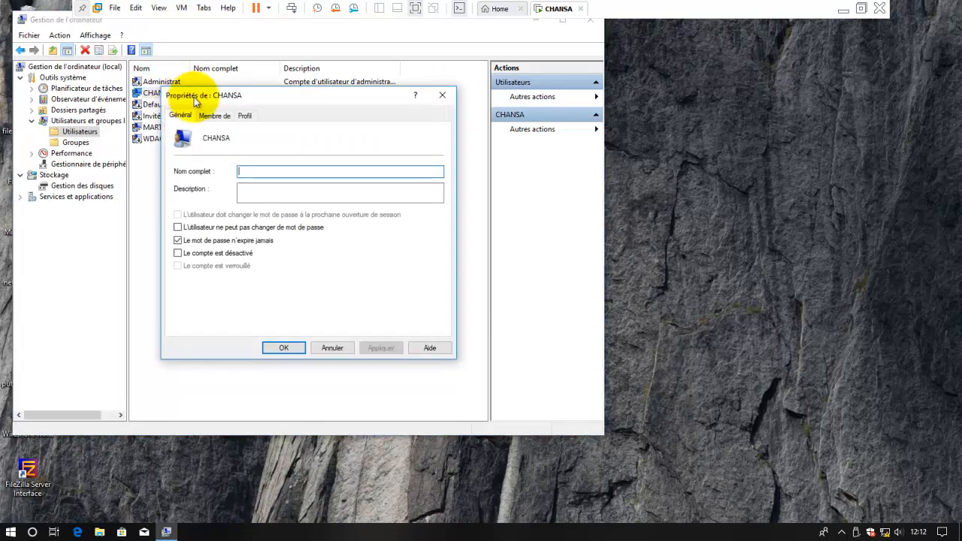
pyautogui.click(213, 115)
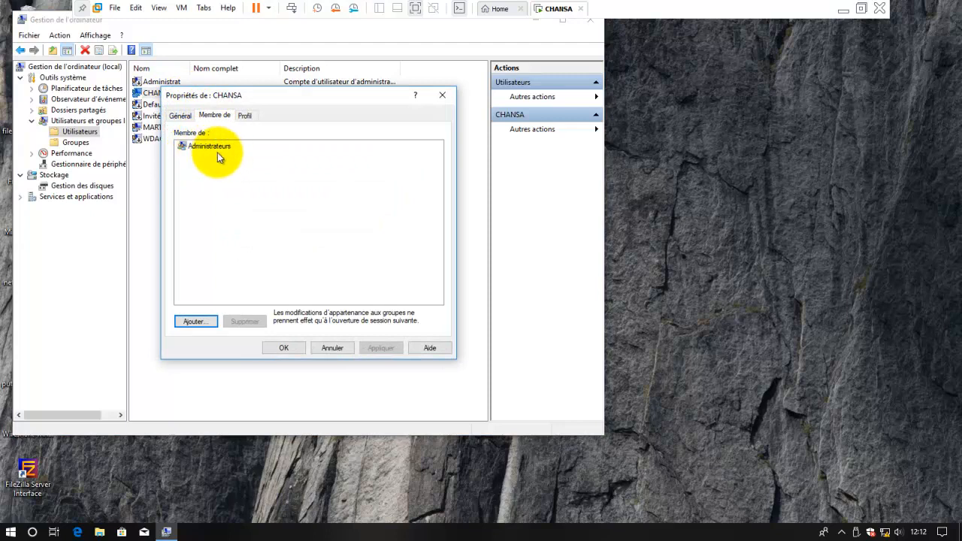
pyautogui.click(443, 95)
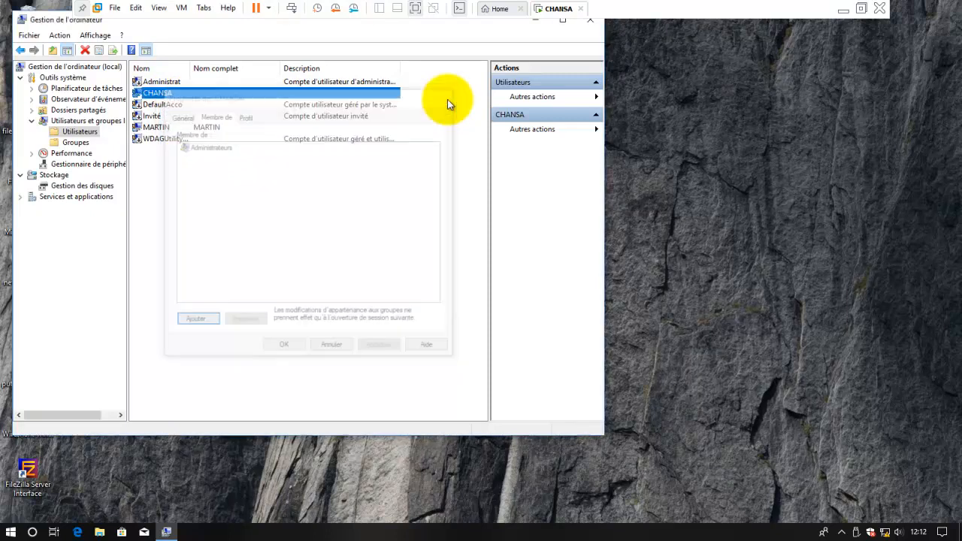
pyautogui.click(586, 27)
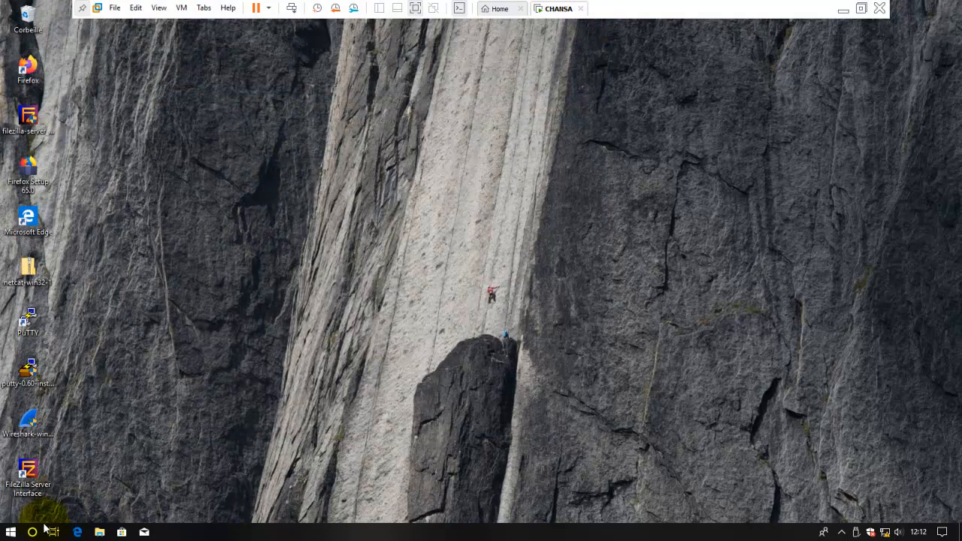
# - Sign out, then sign in as the other local user with that account's password
pyautogui.rightClick(14, 535)
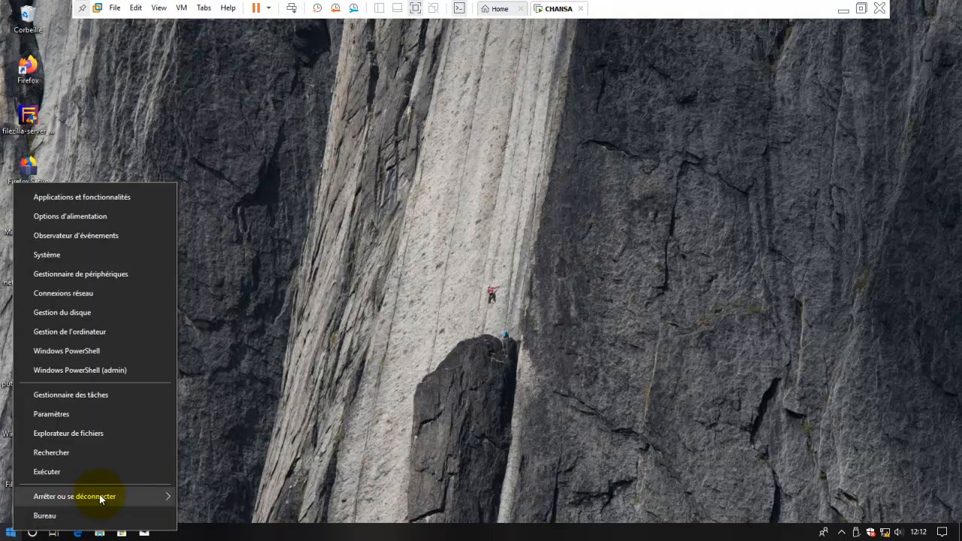
pyautogui.moveTo(151, 496)
pyautogui.click(218, 439)
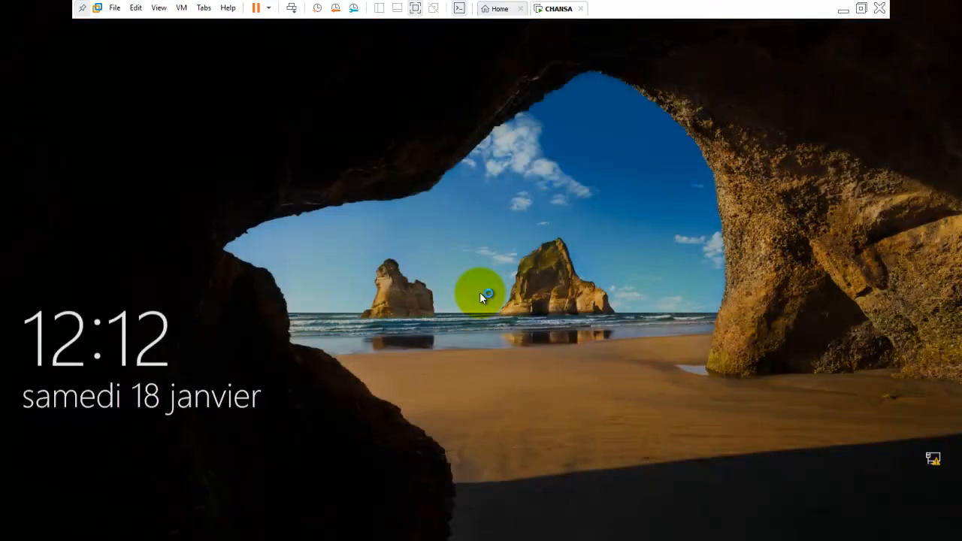
pyautogui.click(480, 292)
pyautogui.click(80, 500)
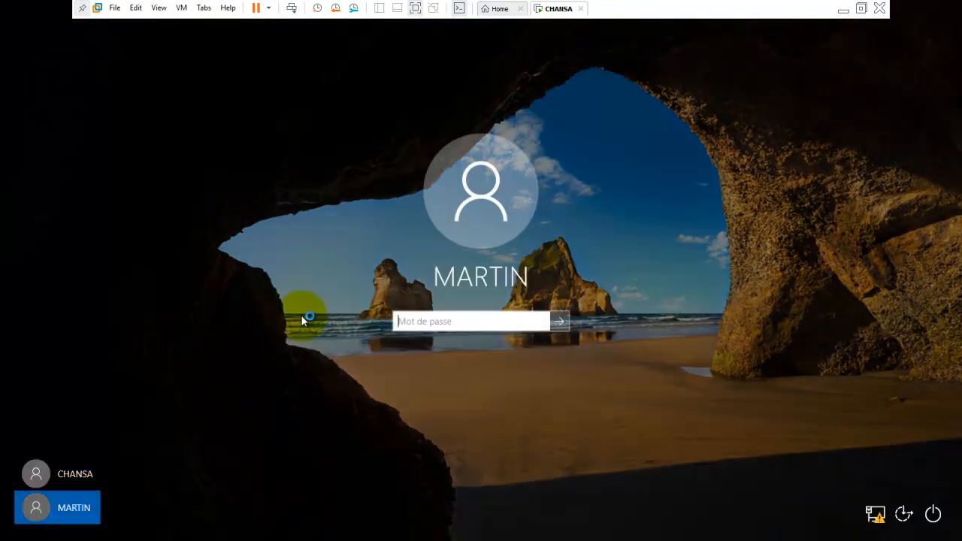
pyautogui.click(429, 322)
pyautogui.write('••')
pyautogui.press('Return')
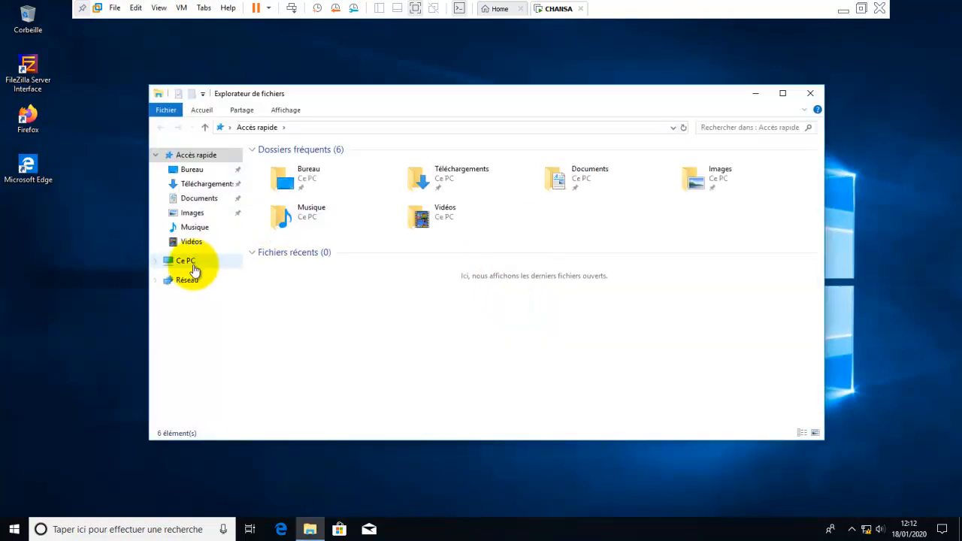
# - Open E:\Dossier\Public, add the line 'je suis la' and save it
pyautogui.click(194, 262)
pyautogui.doubleClick(643, 309)
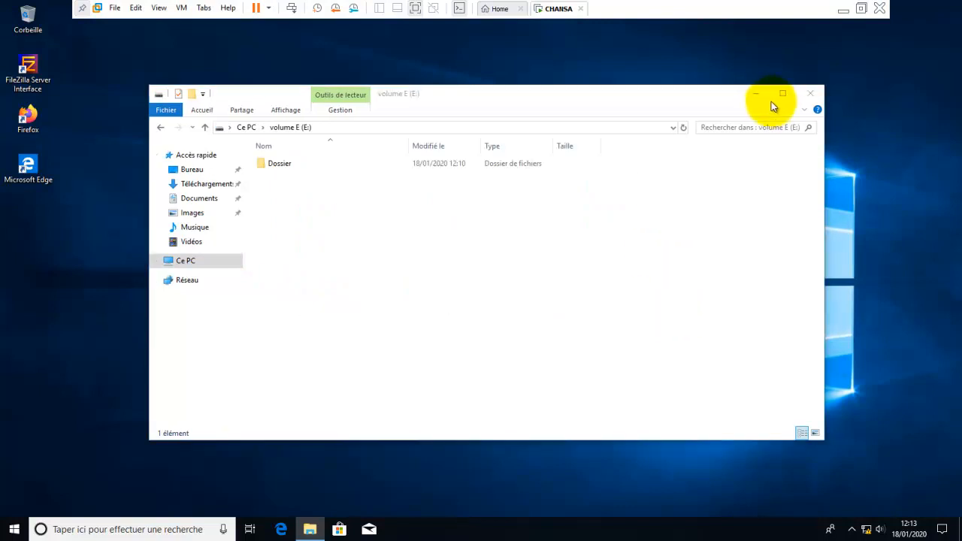
pyautogui.click(781, 95)
pyautogui.doubleClick(120, 72)
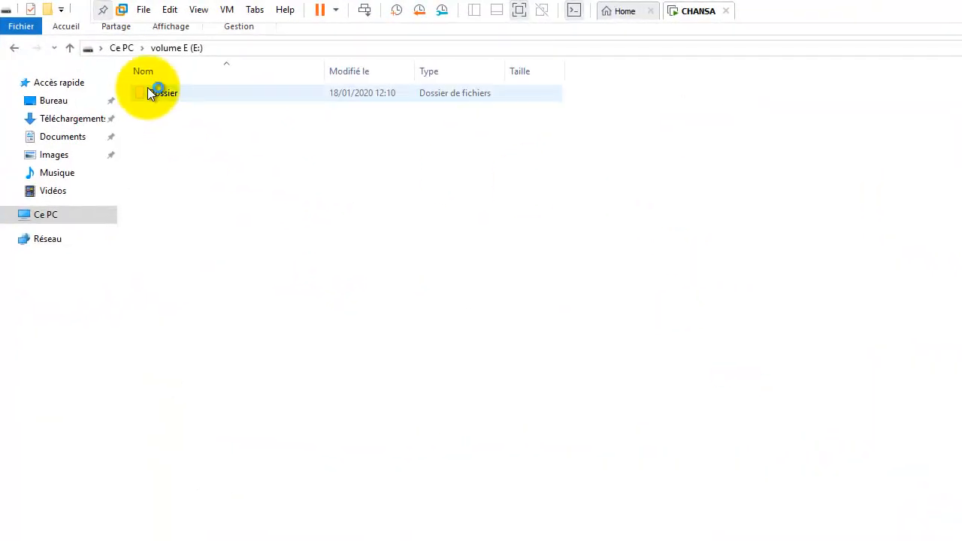
pyautogui.click(160, 108)
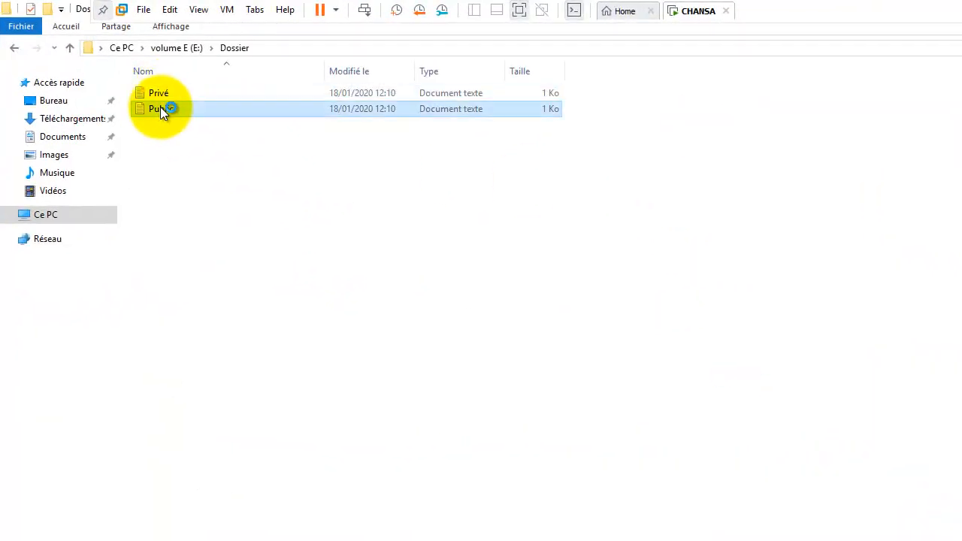
pyautogui.doubleClick(160, 108)
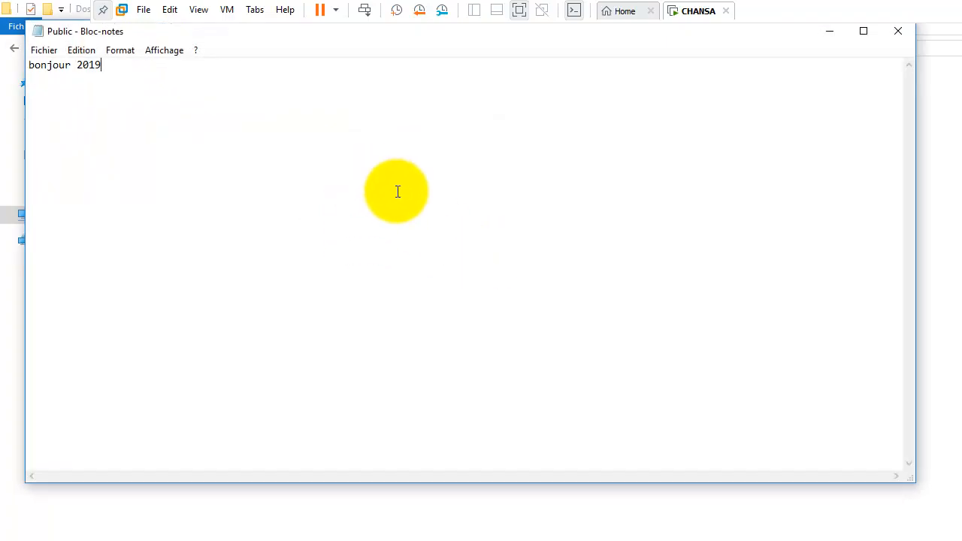
pyautogui.write('je suis la')
pyautogui.click(888, 36)
pyautogui.click(527, 345)
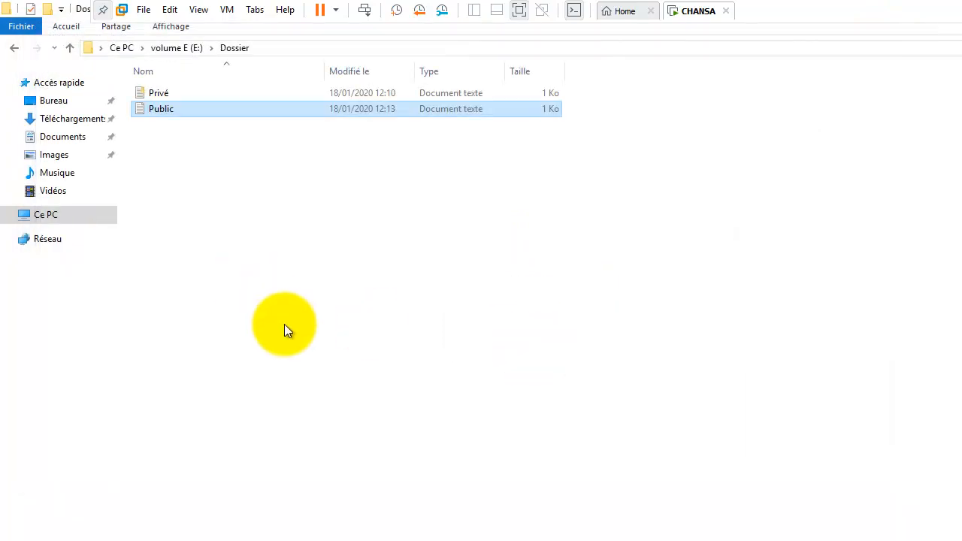
# - Try opening the encrypted Privé file, dismiss the access-denied error, and close the empty Notepad note
pyautogui.doubleClick(155, 95)
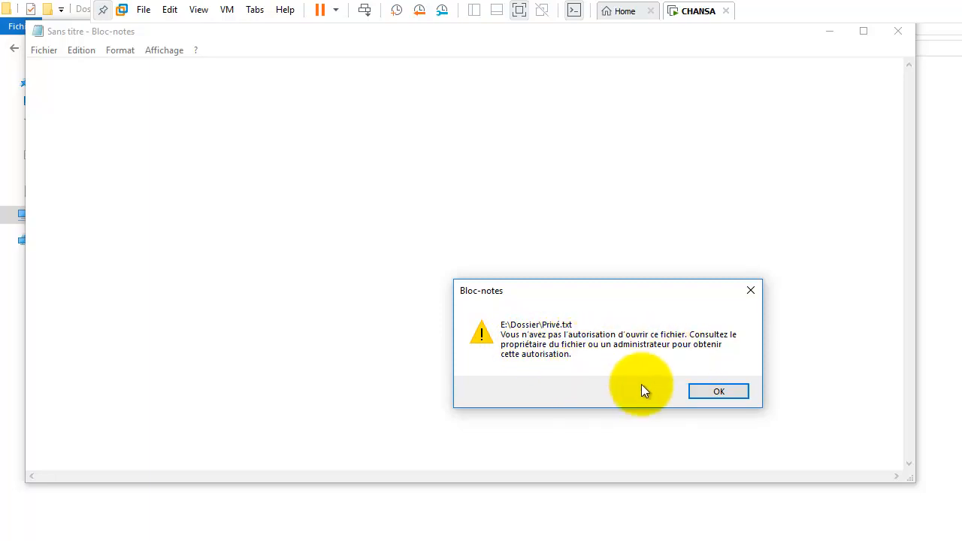
pyautogui.click(715, 393)
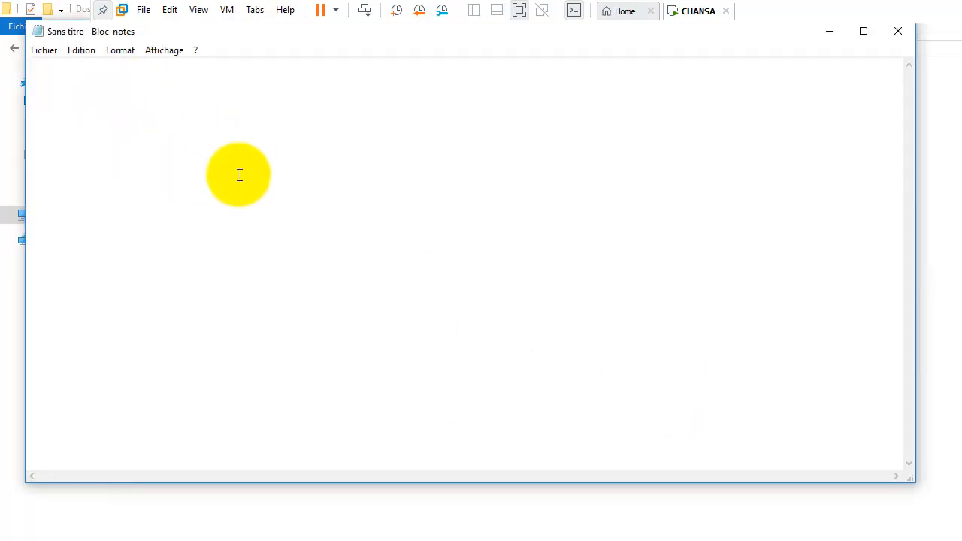
pyautogui.moveTo(82, 33); pyautogui.dragTo(158, 79)
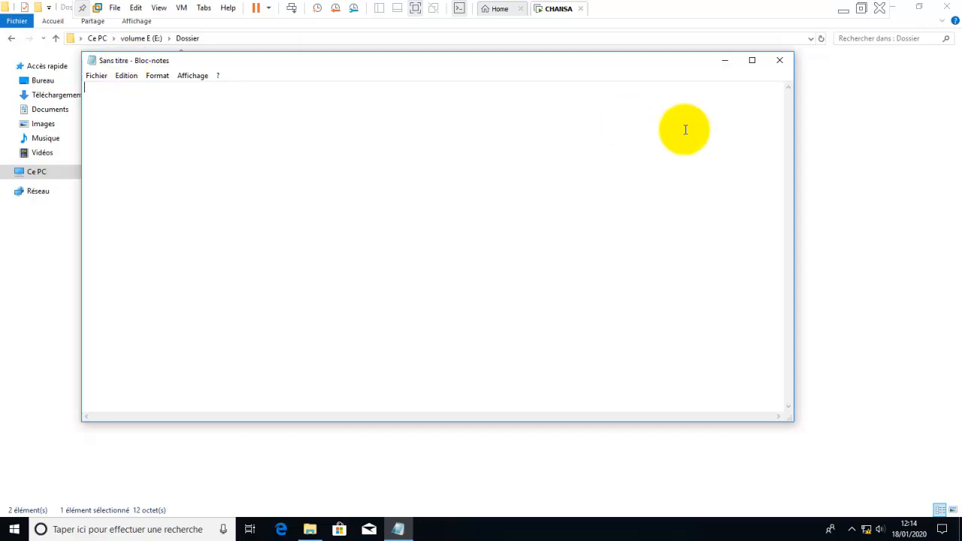
pyautogui.click(779, 60)
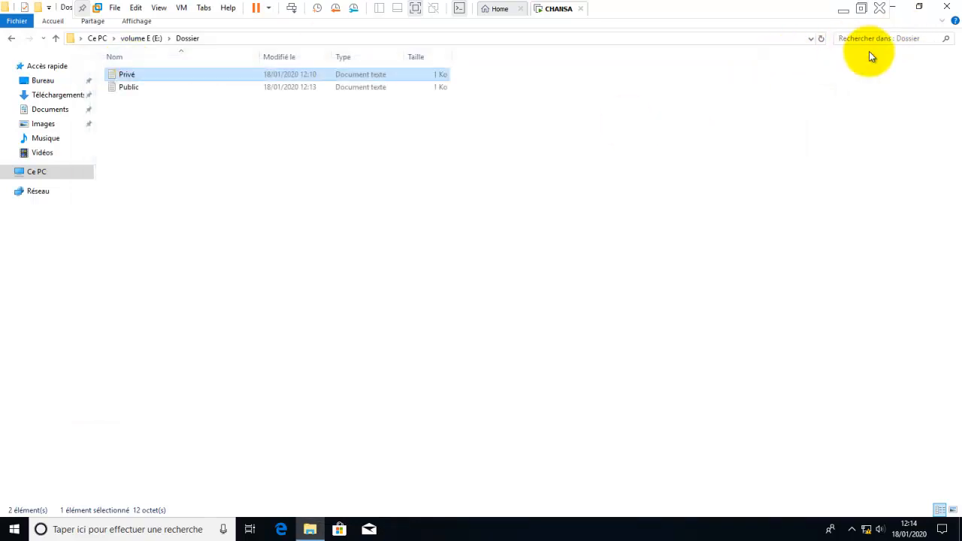
# - Close File Explorer and sign out of the current Windows account
pyautogui.click(949, 7)
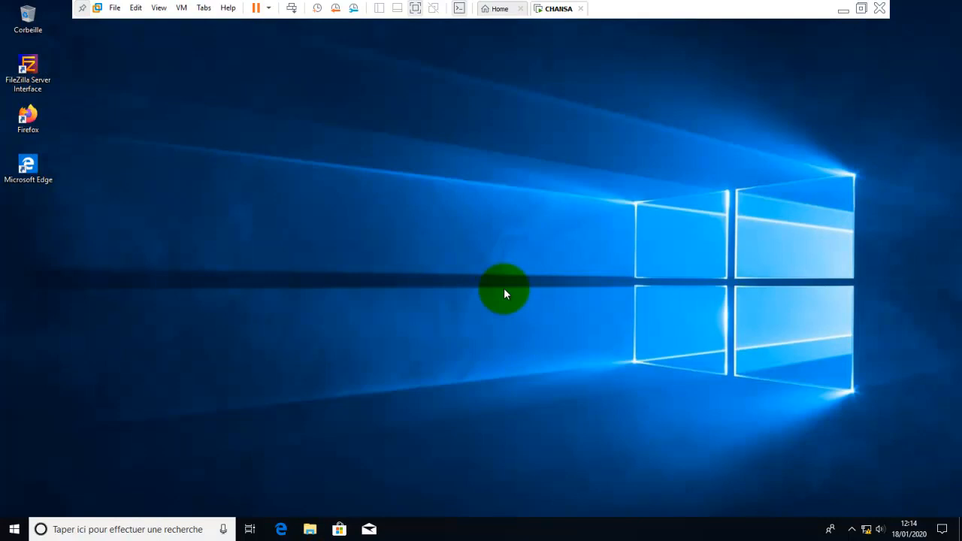
pyautogui.rightClick(12, 534)
pyautogui.moveTo(107, 494)
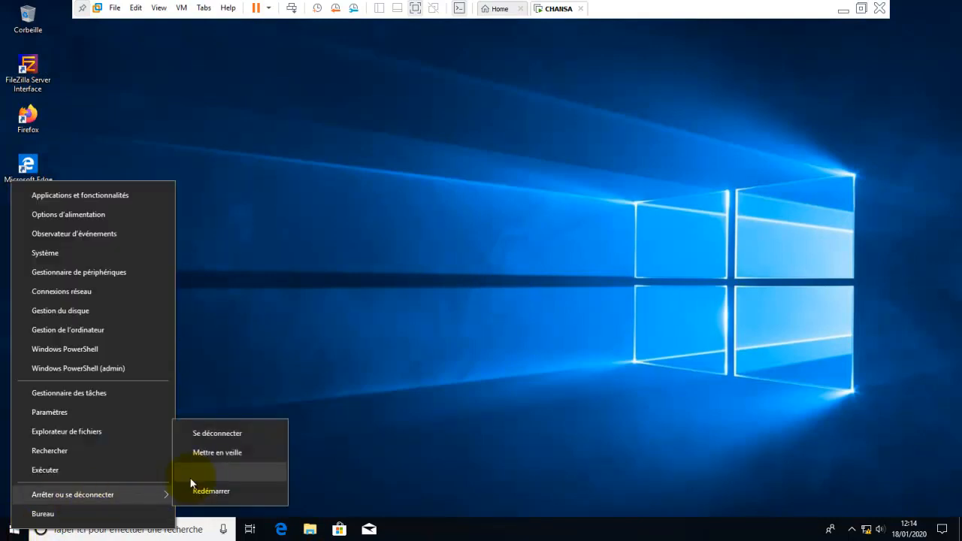
pyautogui.click(205, 436)
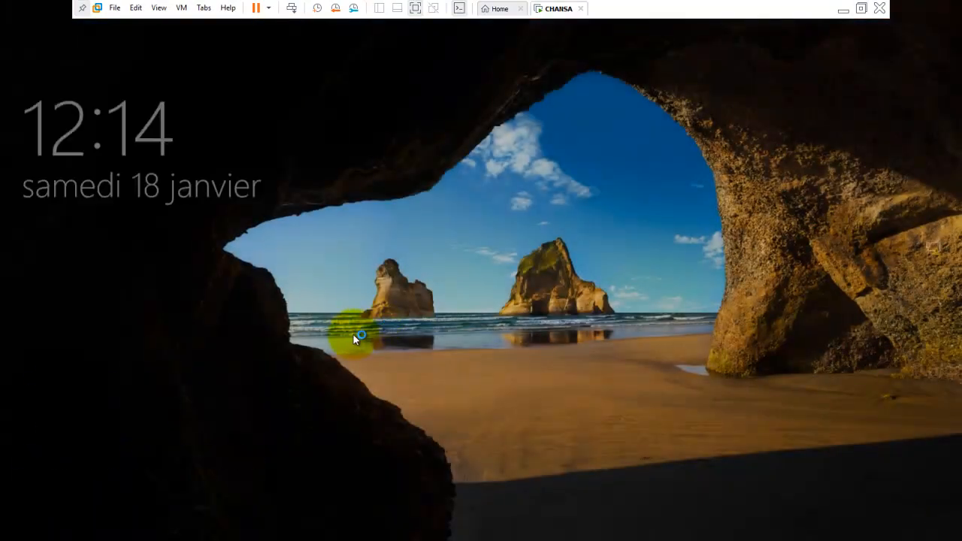
# - Sign in to the other account with its password
pyautogui.click(353, 335)
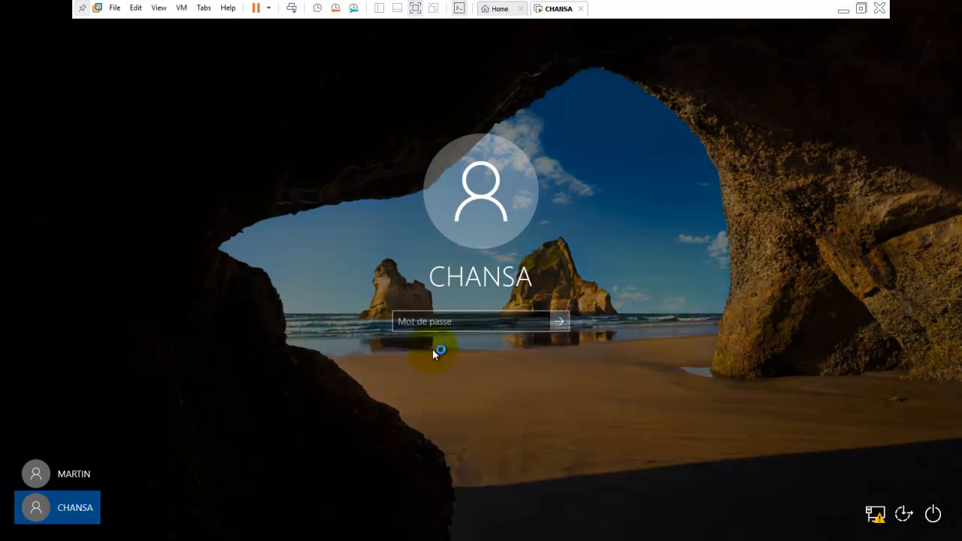
pyautogui.click(429, 321)
pyautogui.write('•••••')
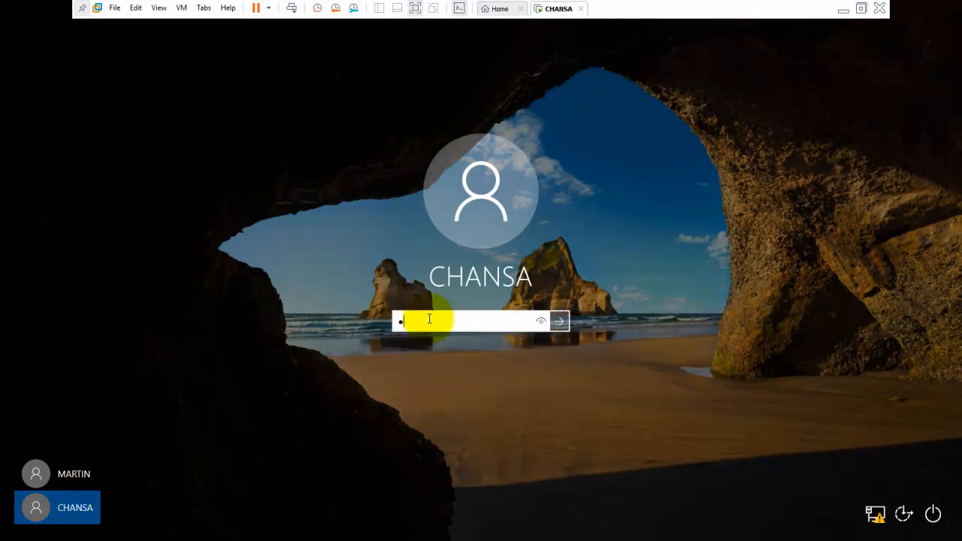
pyautogui.press('Return')
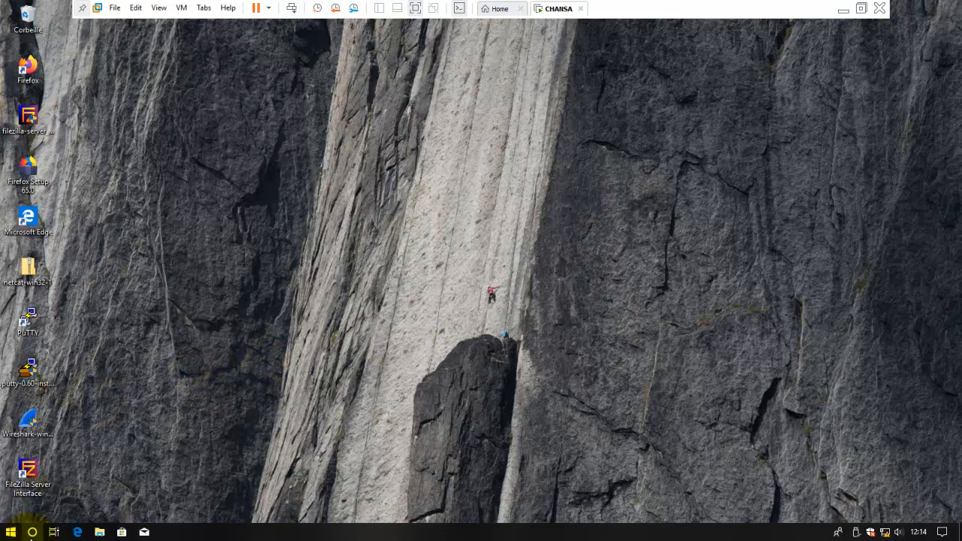
# - Launch Internet Explorer from a search for 'inter' and dismiss the Internet Explorer 11 setup prompt
pyautogui.click(33, 532)
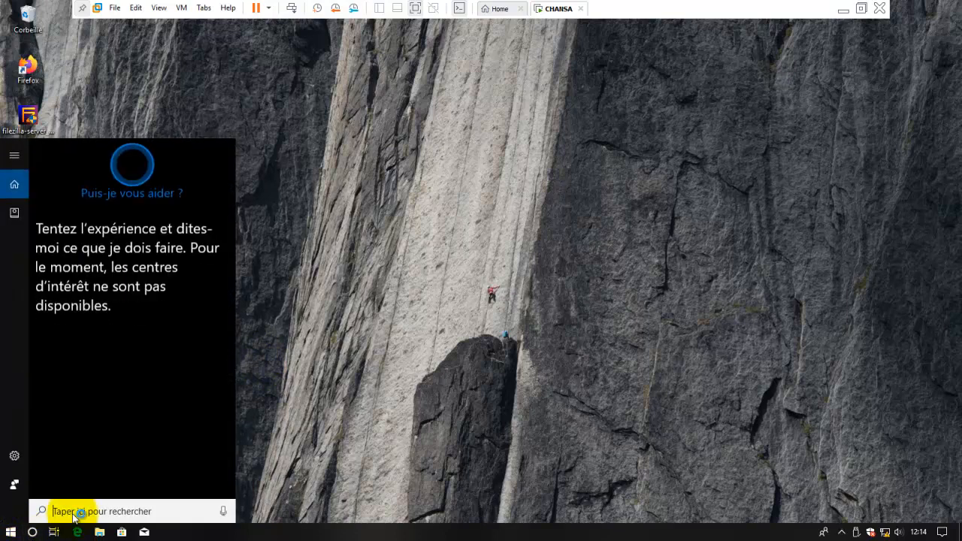
pyautogui.write('inter')
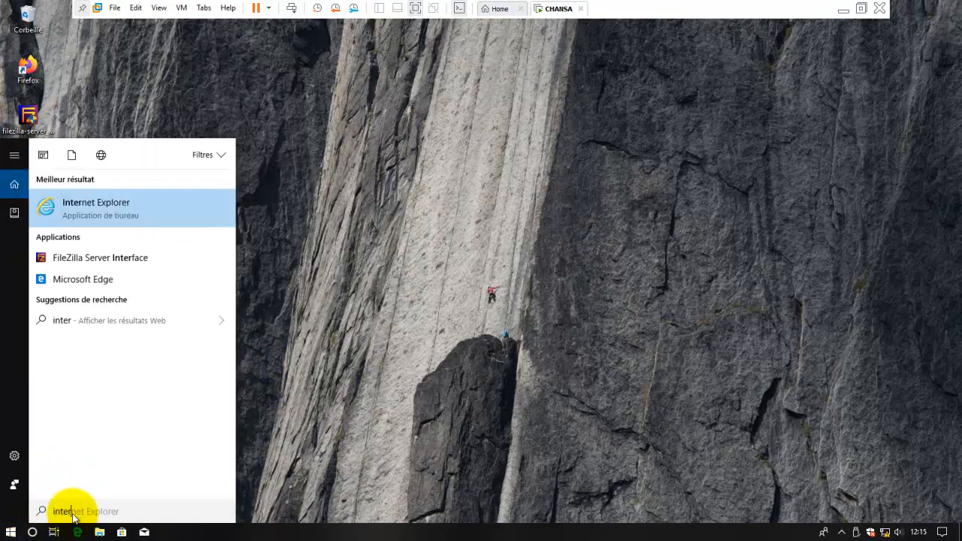
pyautogui.click(132, 210)
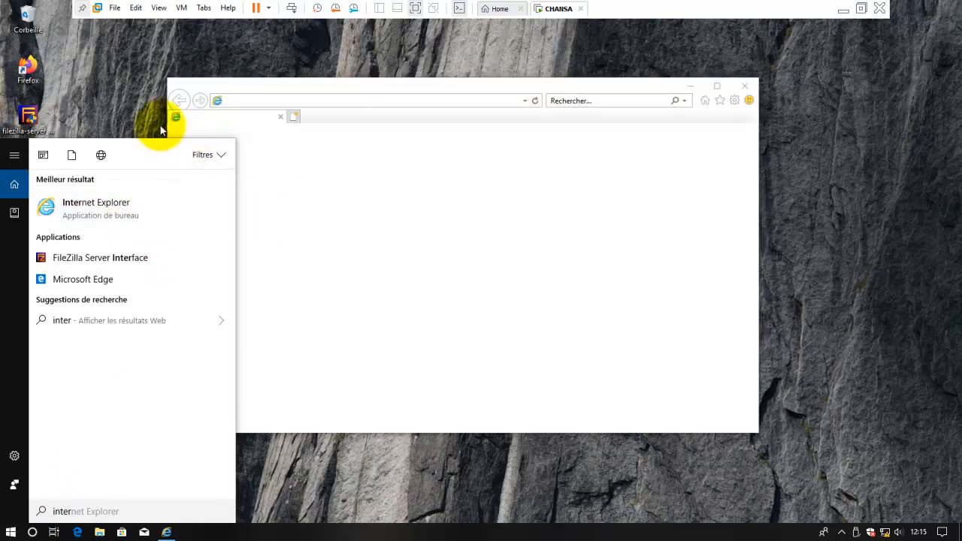
pyautogui.click(293, 94)
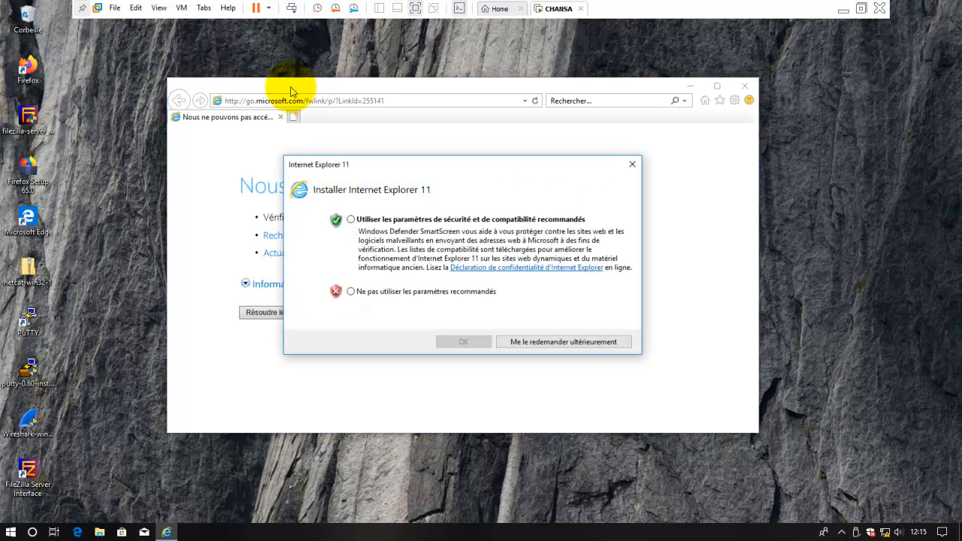
pyautogui.click(632, 165)
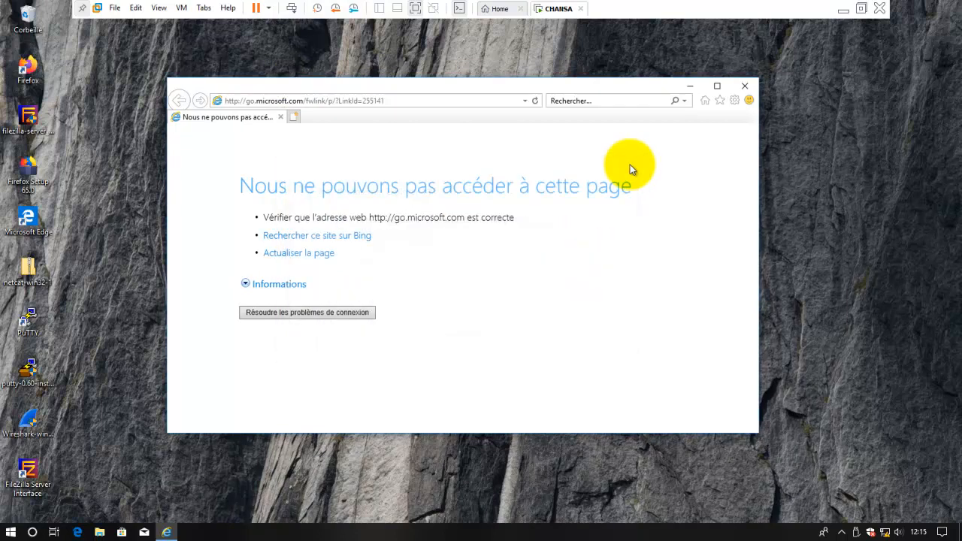
# - Open the Certificats list from the Contenu tab of Options Internet to show the personal EFS certificate
pyautogui.click(734, 101)
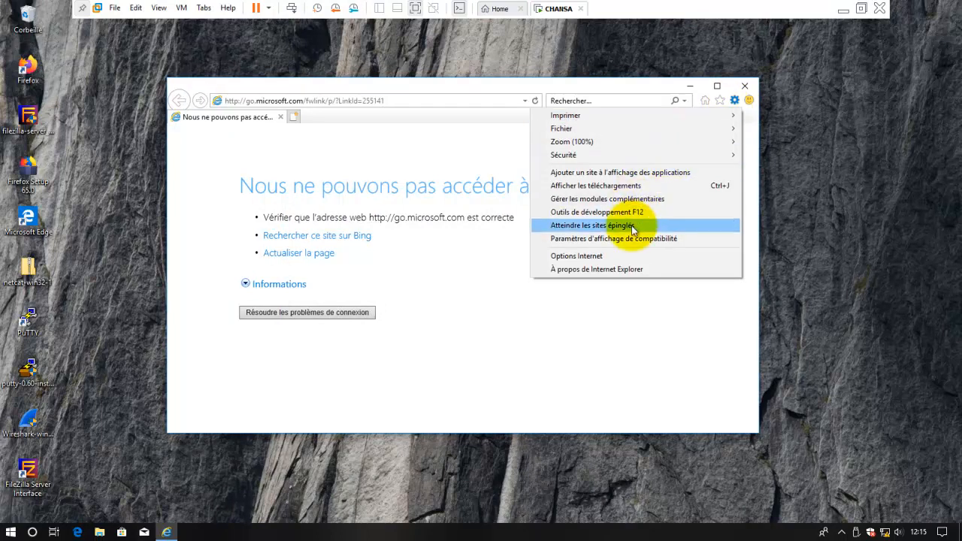
pyautogui.click(588, 256)
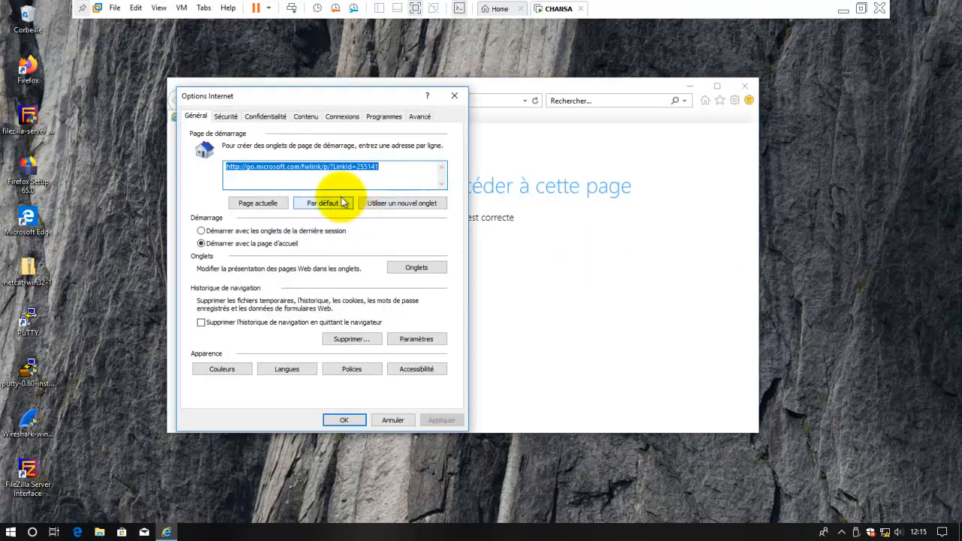
pyautogui.click(307, 118)
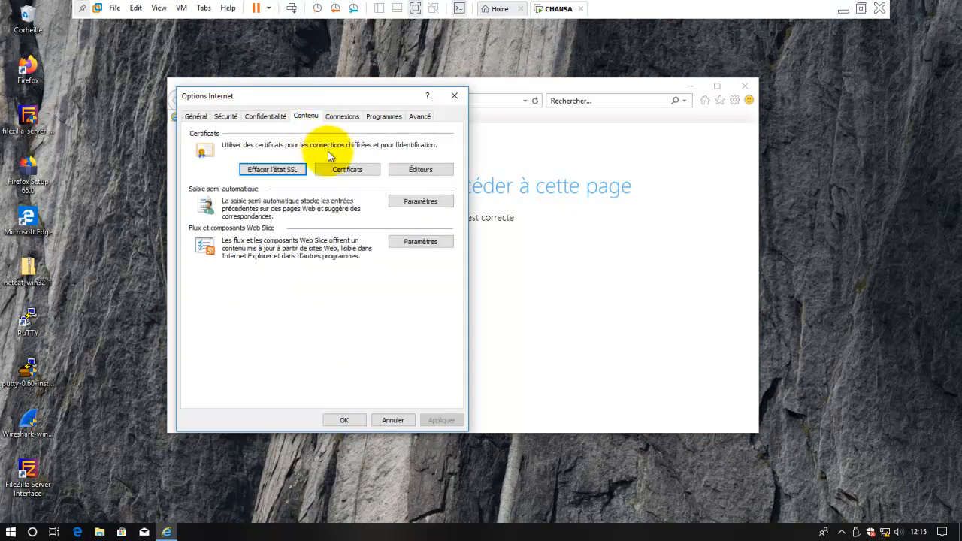
pyautogui.click(349, 170)
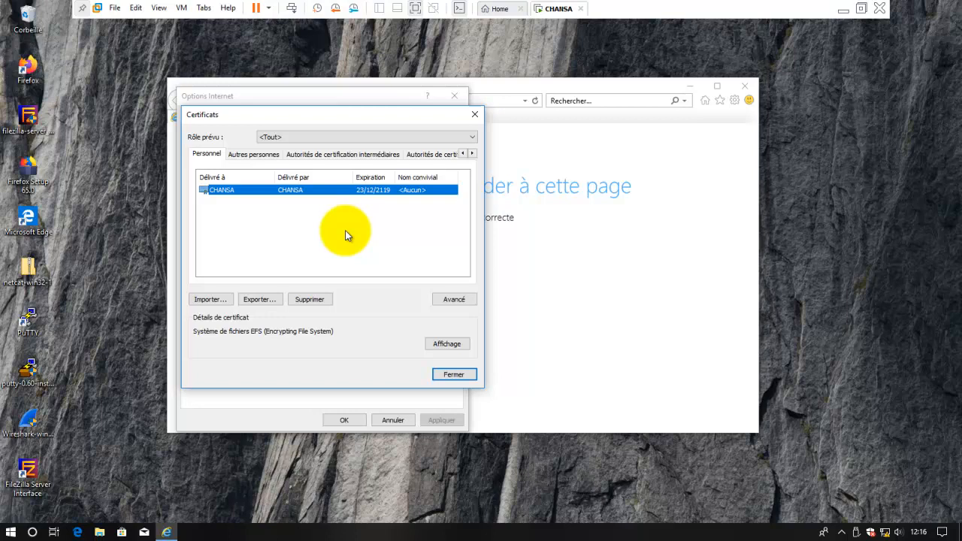
# - Export the EFS certificate with its private key in PKCS #12 (.PFX) format
pyautogui.click(260, 301)
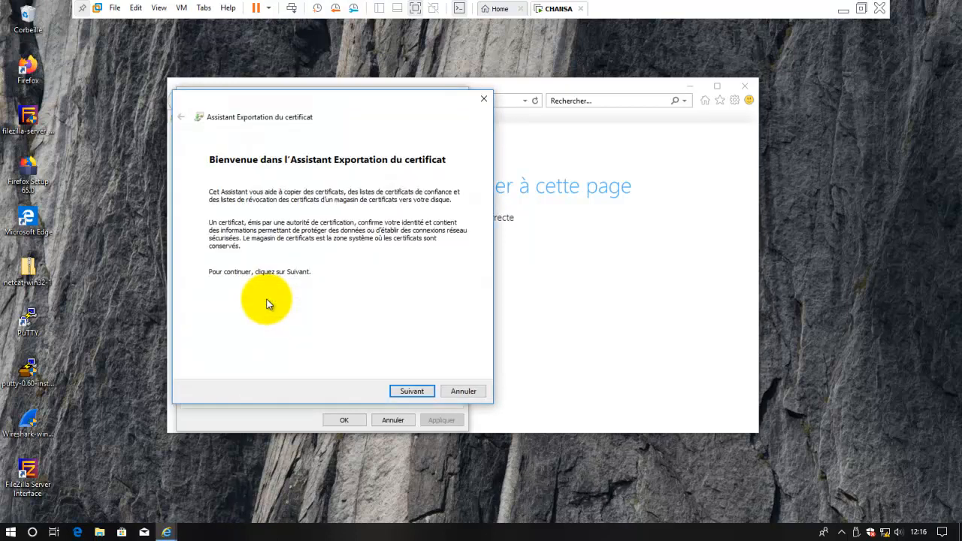
pyautogui.click(412, 391)
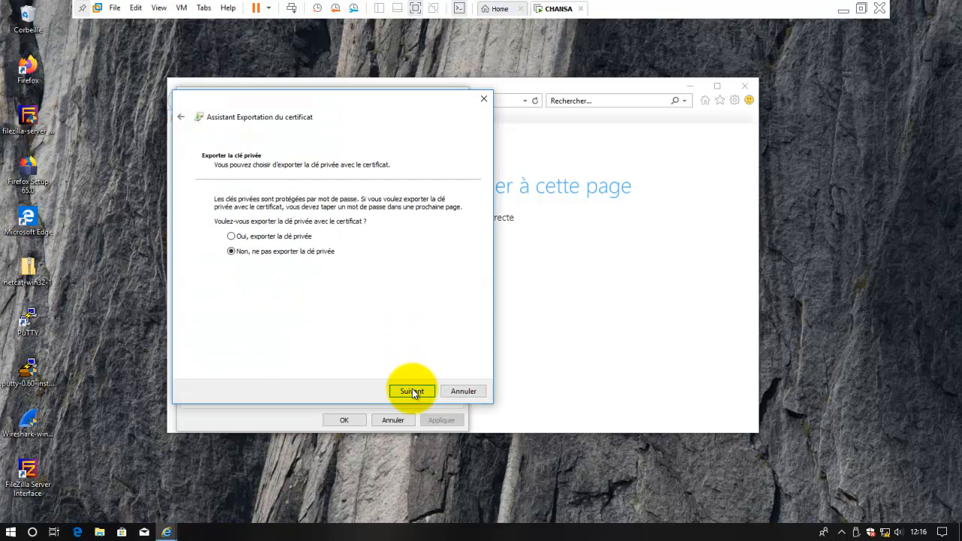
pyautogui.click(298, 238)
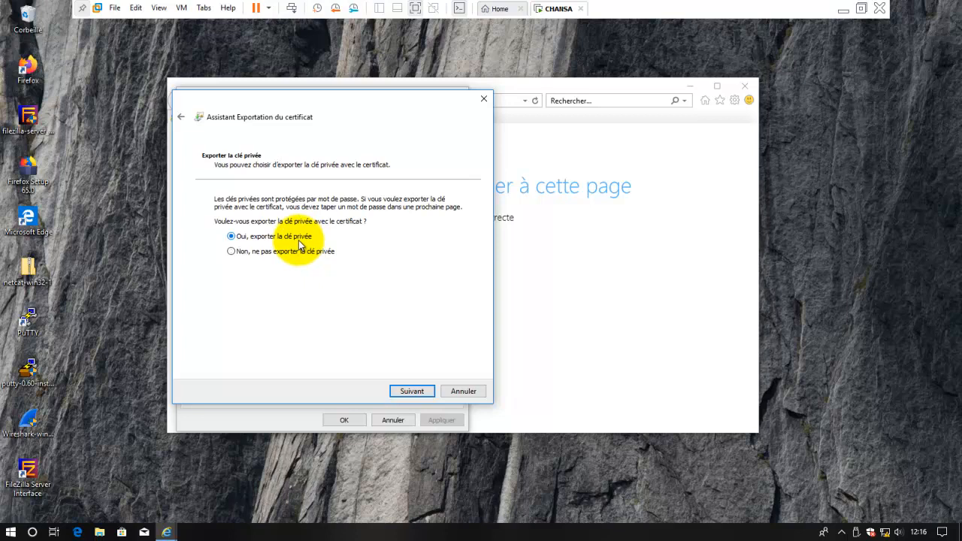
pyautogui.click(407, 393)
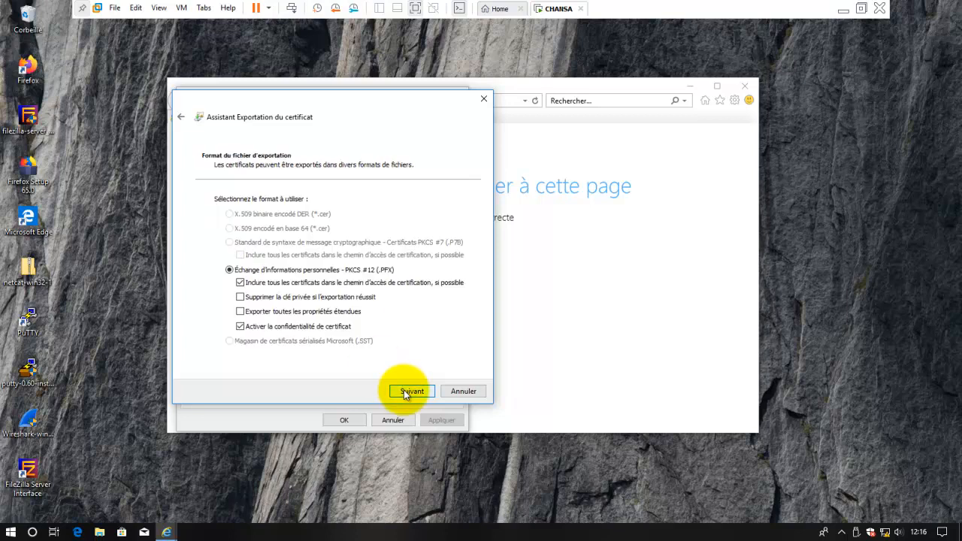
pyautogui.click(410, 392)
# - Protect the export with a password, entered and confirmed, and browse for a save location
pyautogui.click(219, 294)
pyautogui.click(245, 304)
pyautogui.write('••••••')
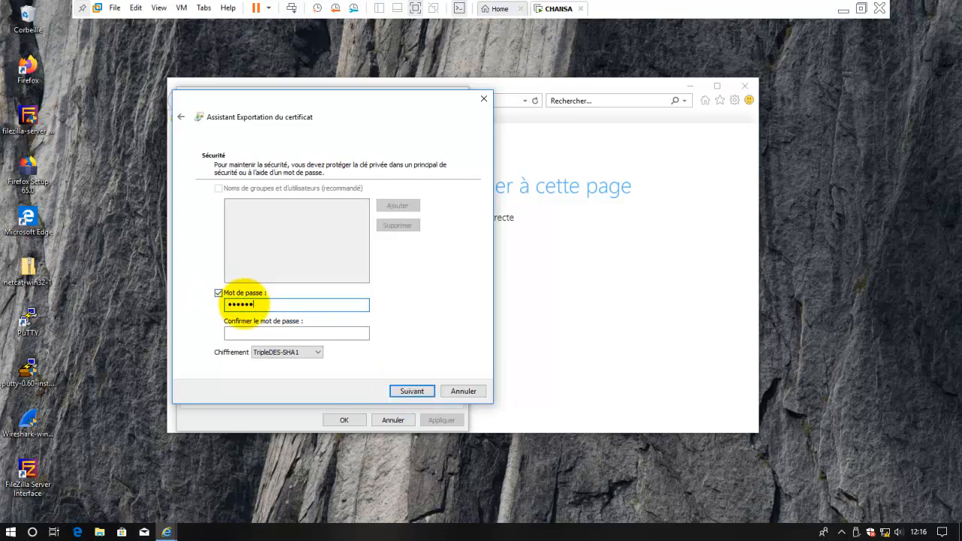
pyautogui.click(259, 333)
pyautogui.write('••••••')
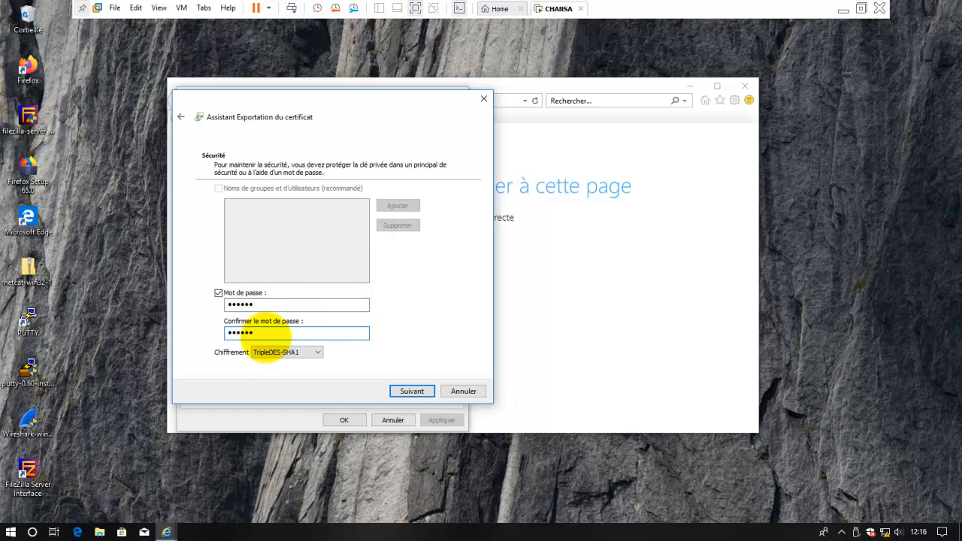
pyautogui.click(413, 392)
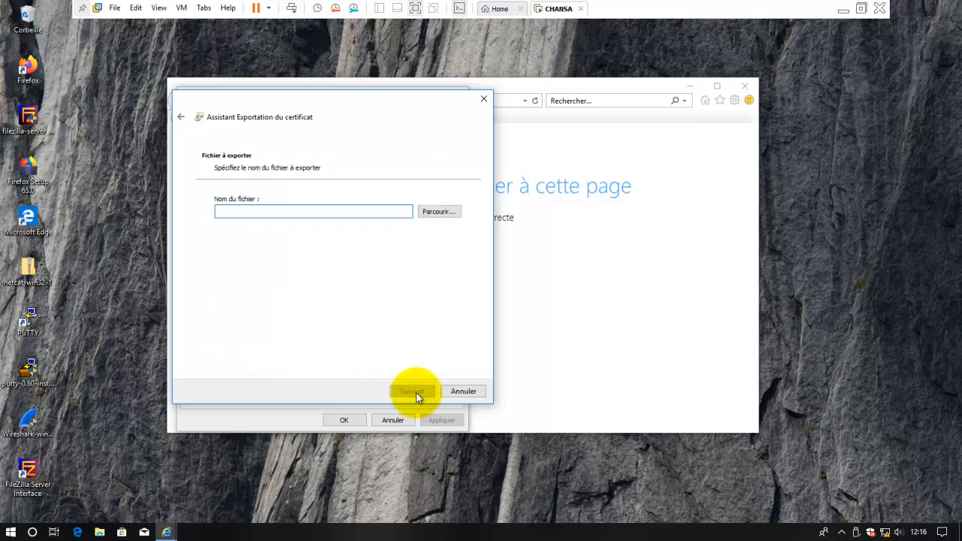
pyautogui.click(439, 212)
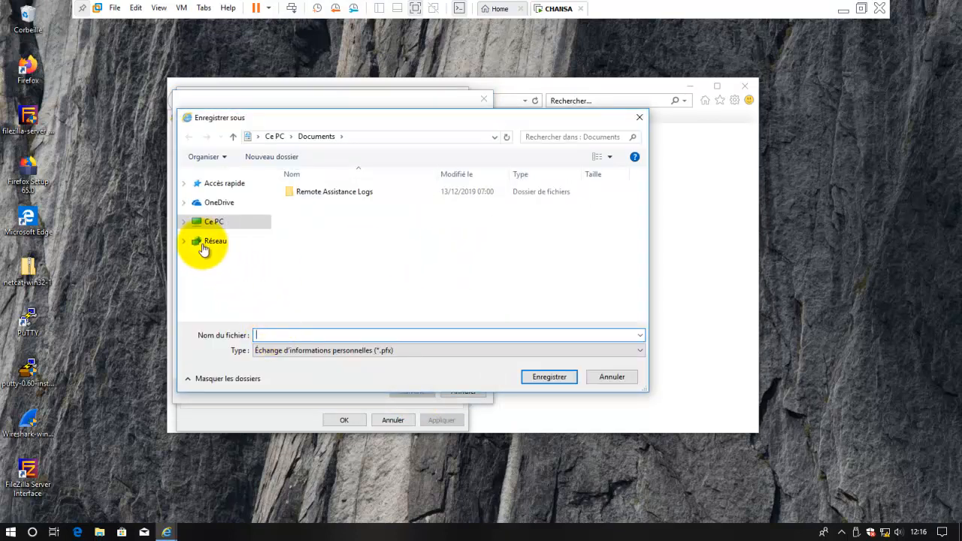
# - Create and open a new Certificat folder on volume E, and name the export file Certif
pyautogui.click(184, 221)
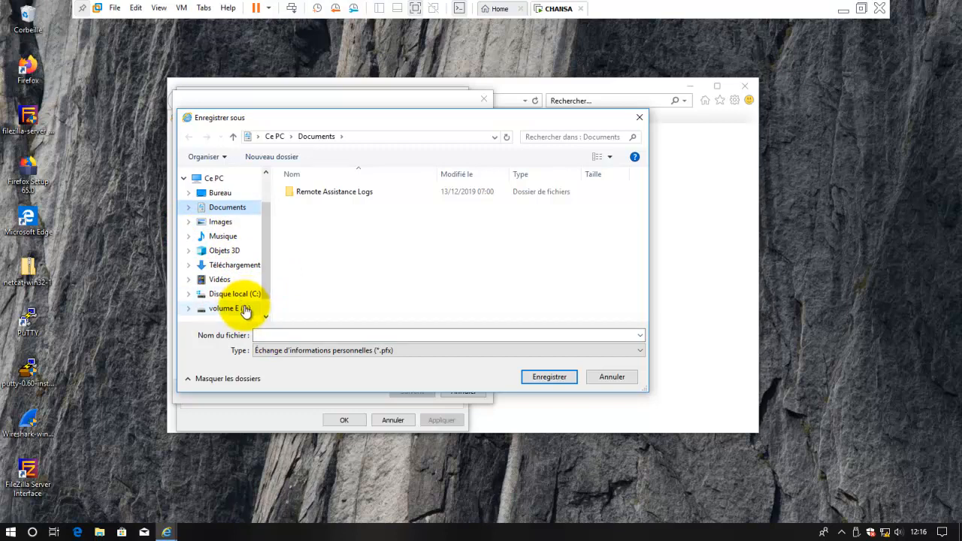
pyautogui.click(244, 311)
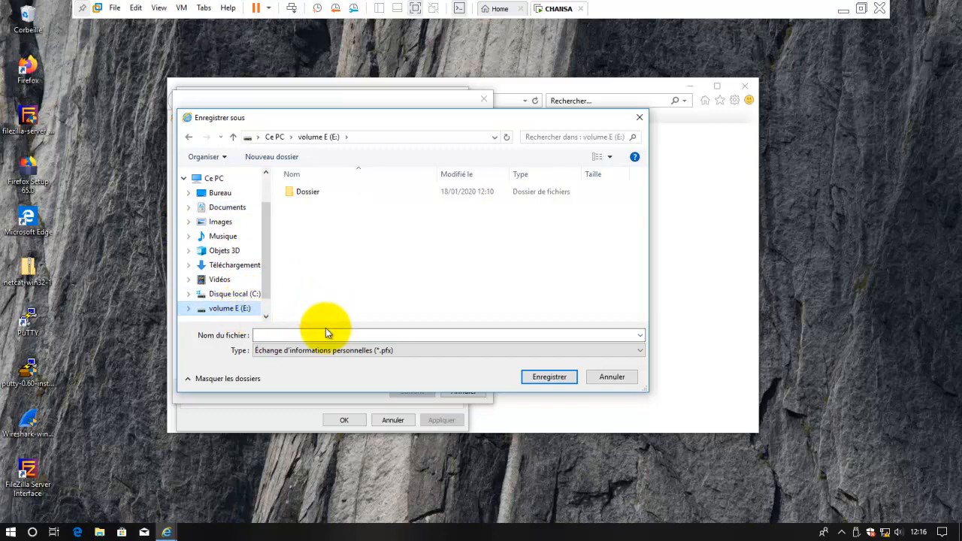
pyautogui.rightClick(322, 257)
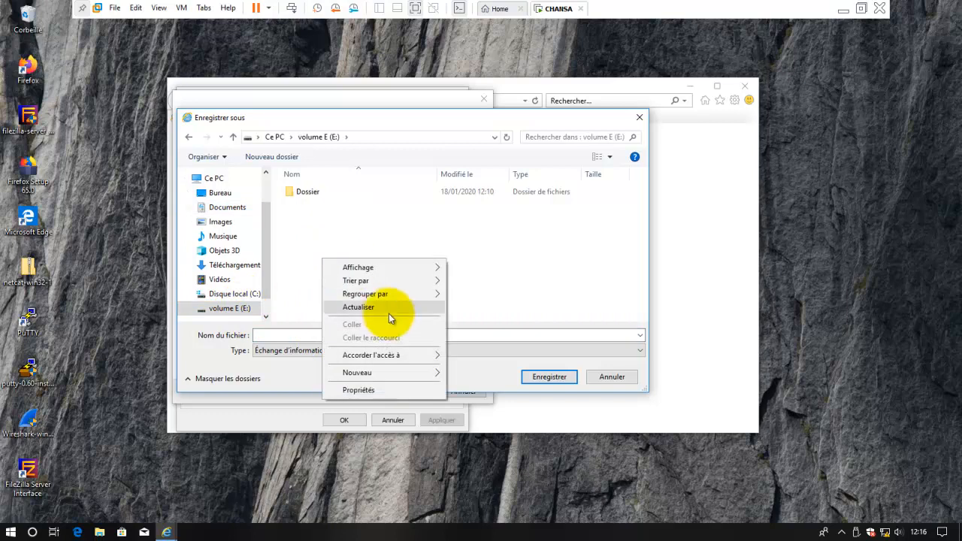
pyautogui.moveTo(397, 374)
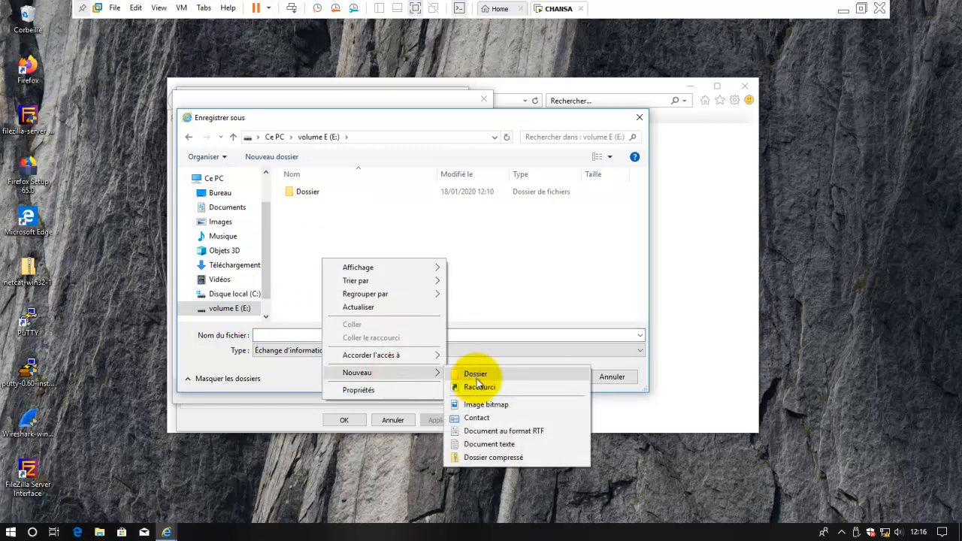
pyautogui.click(477, 376)
pyautogui.write('Ce')
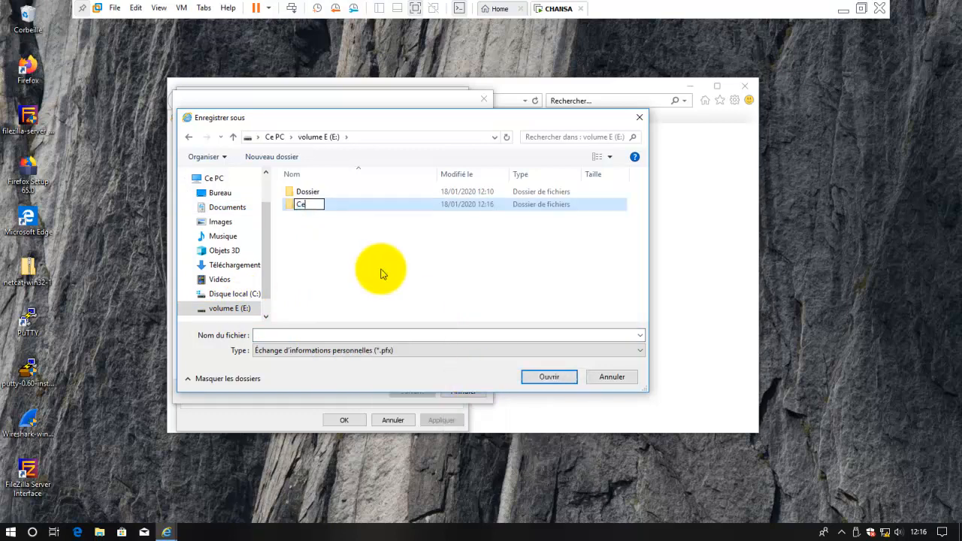
pyautogui.write('rtificat')
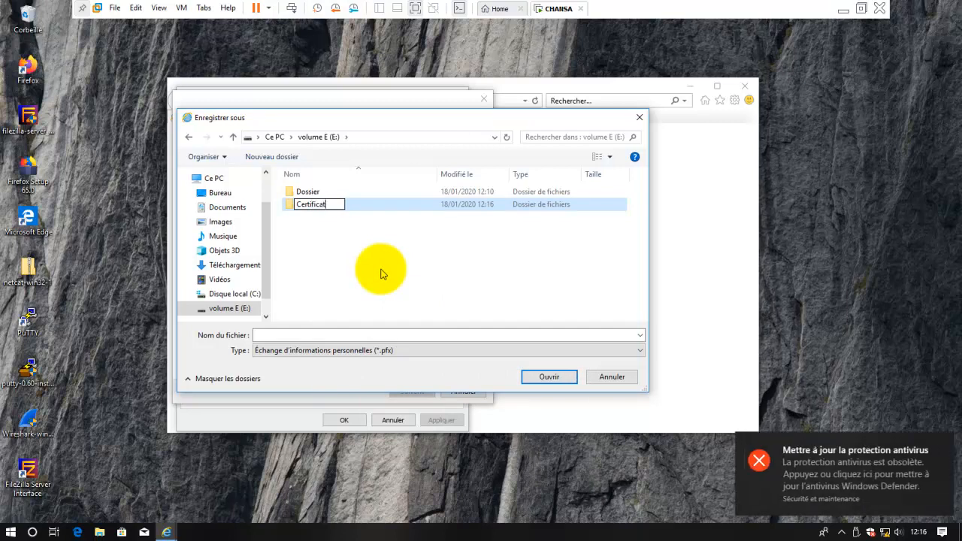
pyautogui.press('Return')
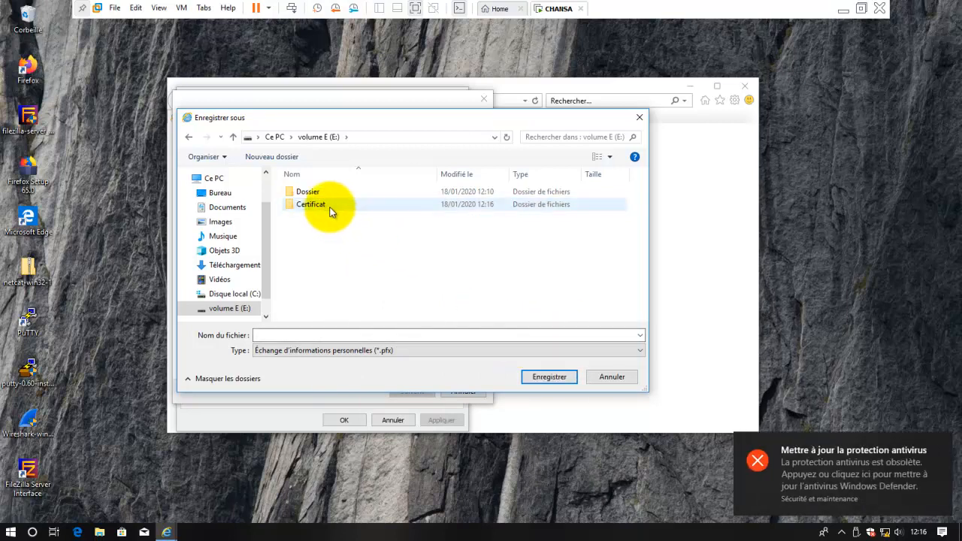
pyautogui.doubleClick(323, 208)
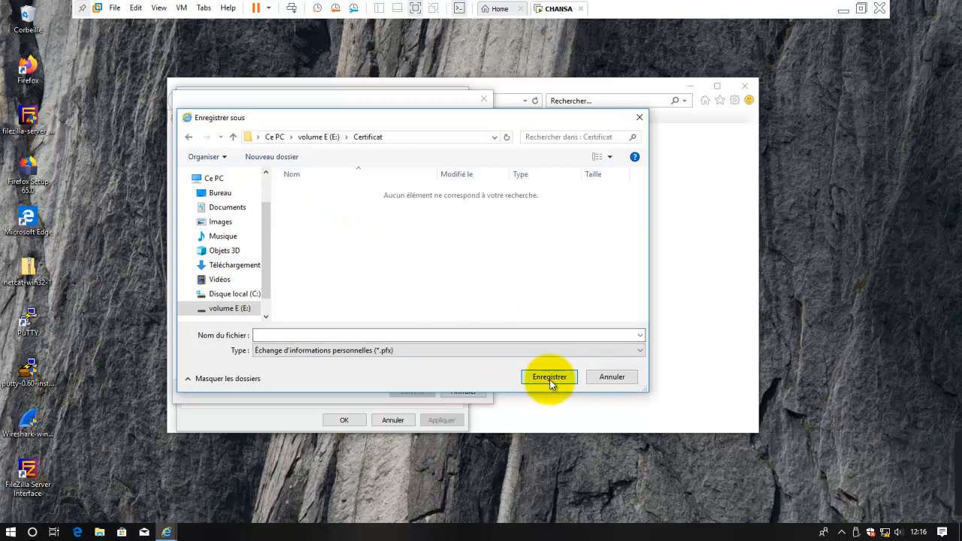
pyautogui.click(409, 332)
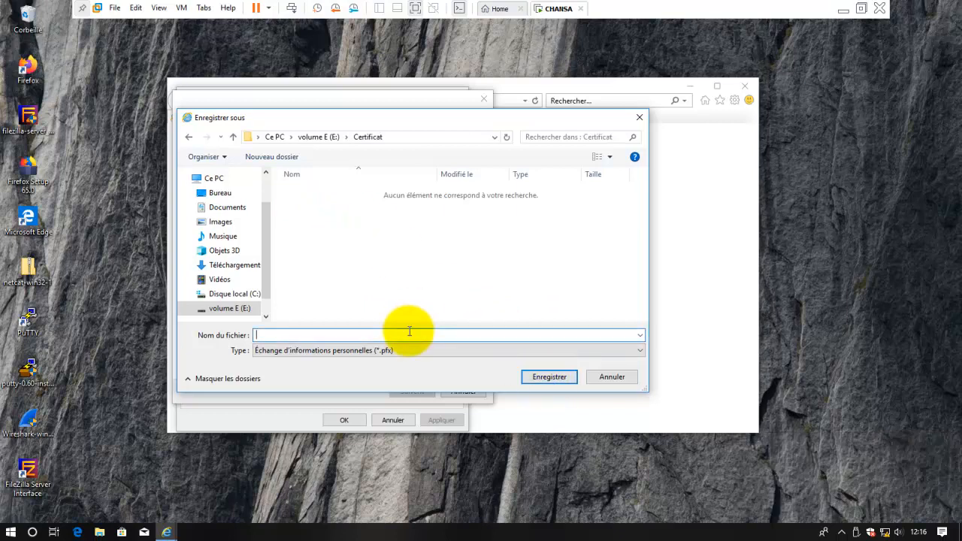
pyautogui.write('Certif')
# - Save as Certif.pfx and complete the export wizard, acknowledging the success message
pyautogui.click(553, 380)
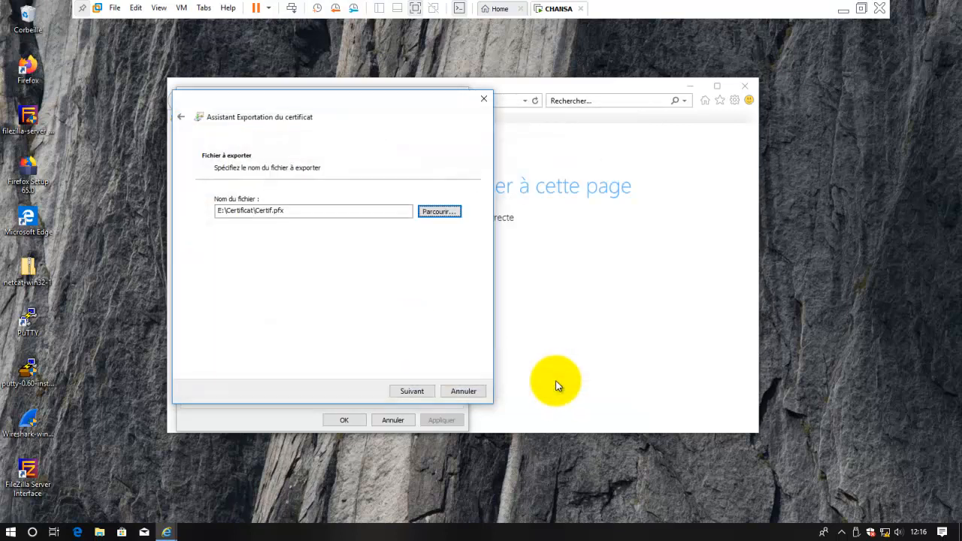
pyautogui.click(428, 392)
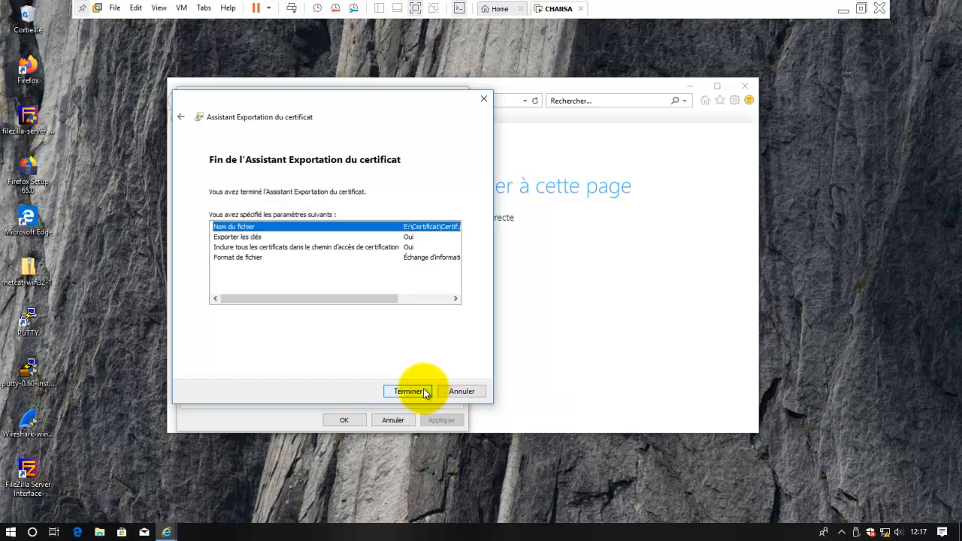
pyautogui.click(426, 392)
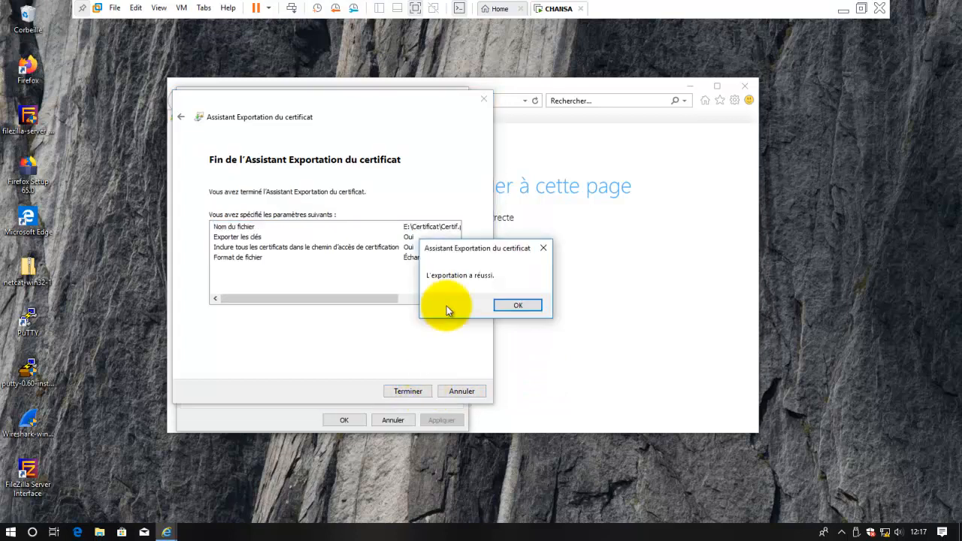
pyautogui.click(516, 306)
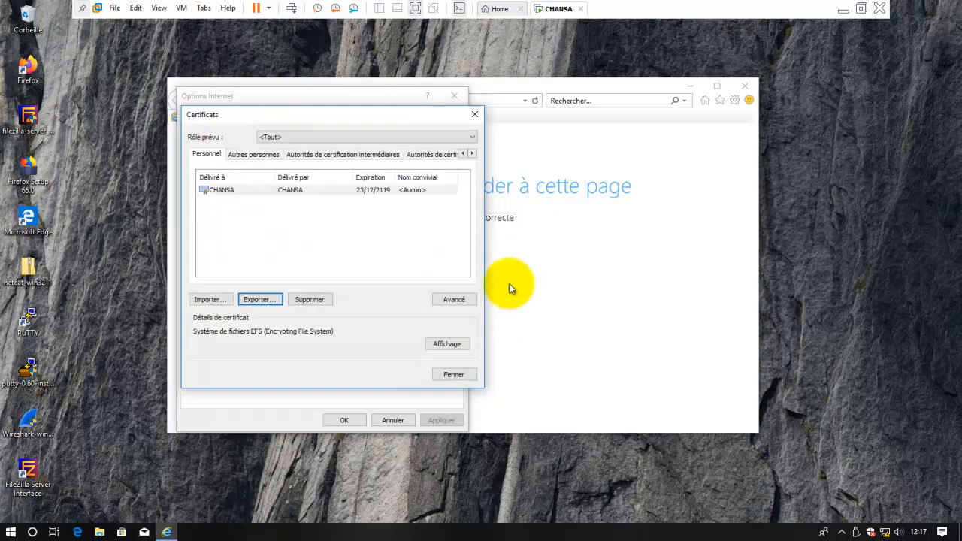
# - Close the Certificats list, Options Internet and Internet Explorer
pyautogui.click(473, 117)
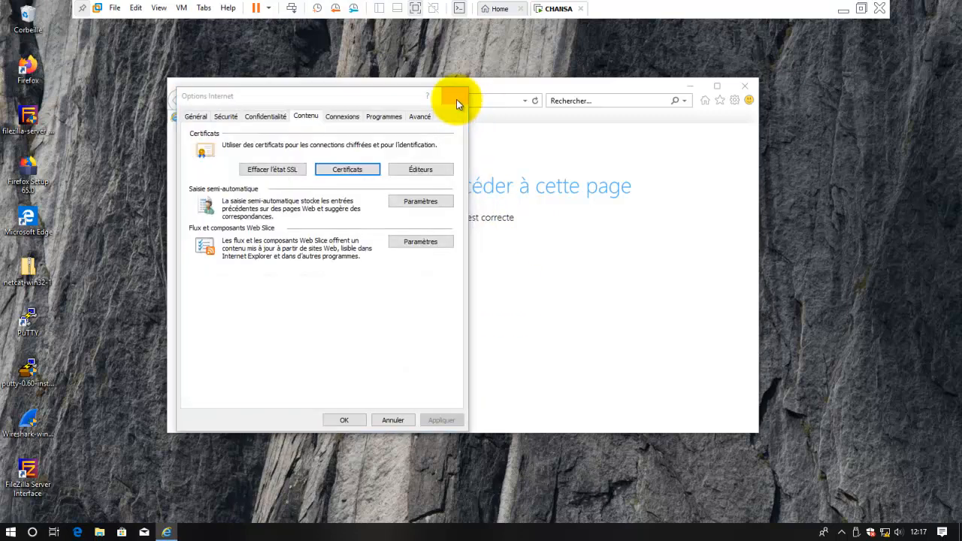
pyautogui.click(455, 96)
pyautogui.click(742, 93)
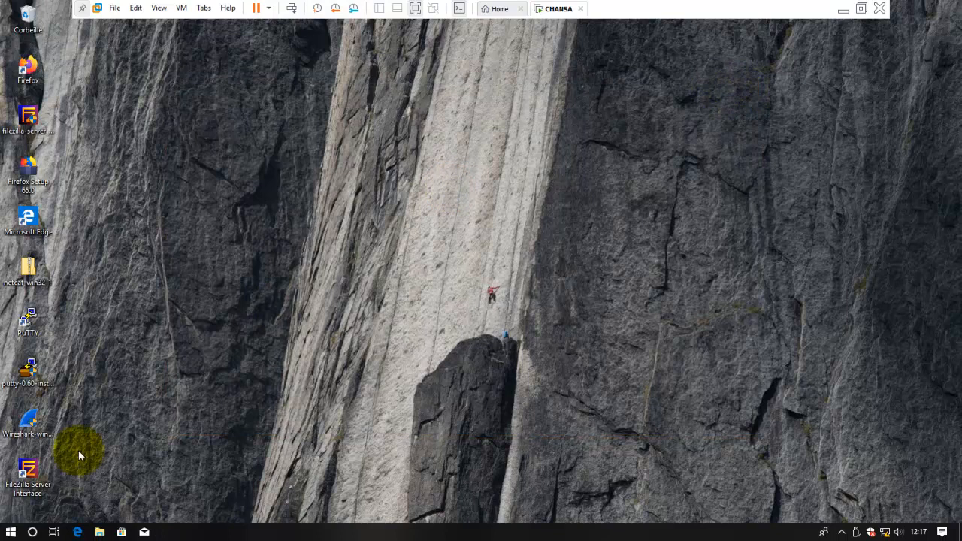
# - Sign out of the current account from the Start right-click menu
pyautogui.rightClick(10, 532)
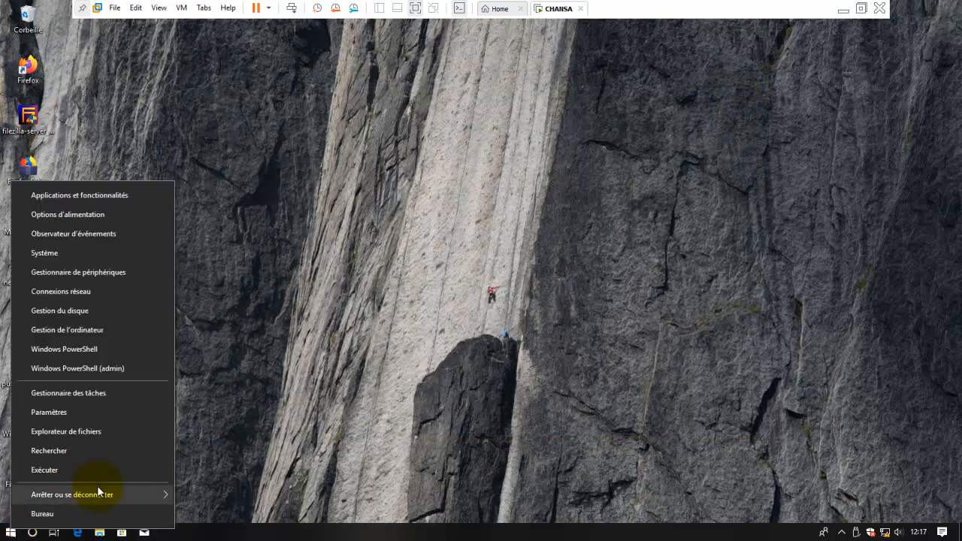
pyautogui.moveTo(120, 494)
pyautogui.click(220, 432)
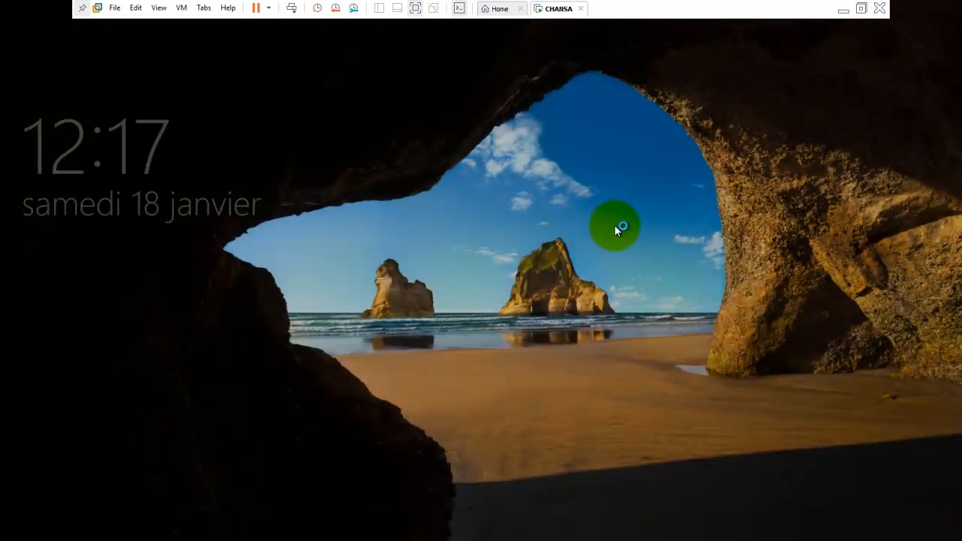
# - Sign in to the second user account with its password
pyautogui.click(615, 225)
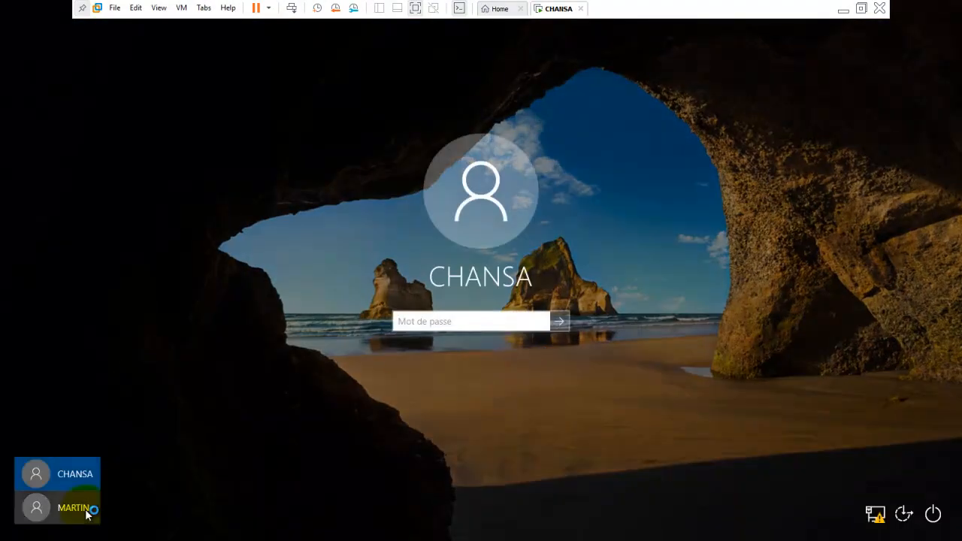
pyautogui.click(82, 511)
pyautogui.click(464, 323)
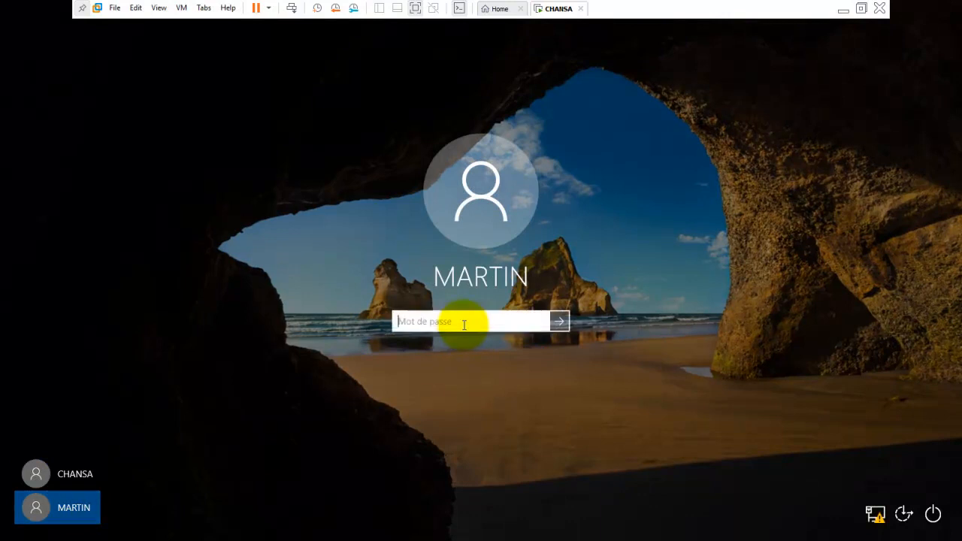
pyautogui.write('***')
pyautogui.press('Return')
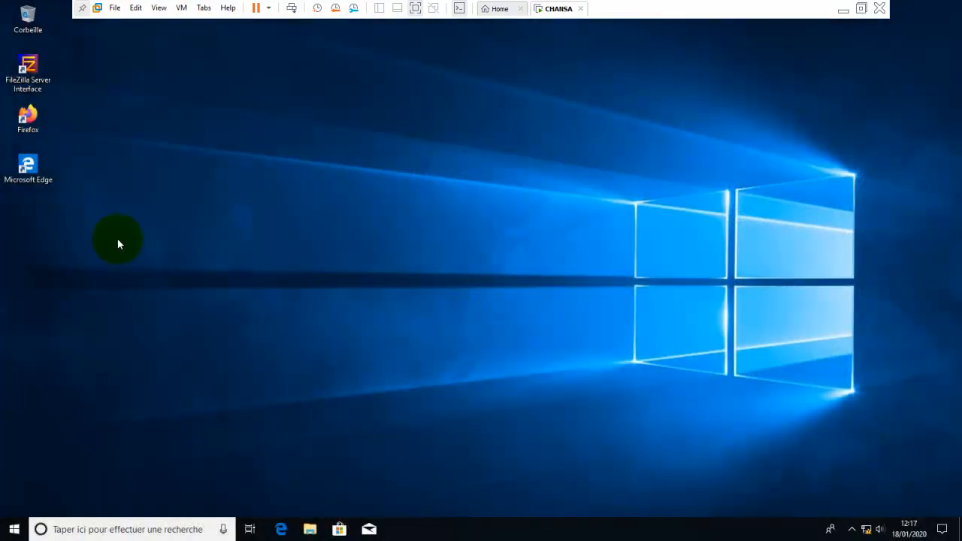
# - Browse File Explorer to E:\Certificat and open Certif.pfx to start the import
pyautogui.click(310, 529)
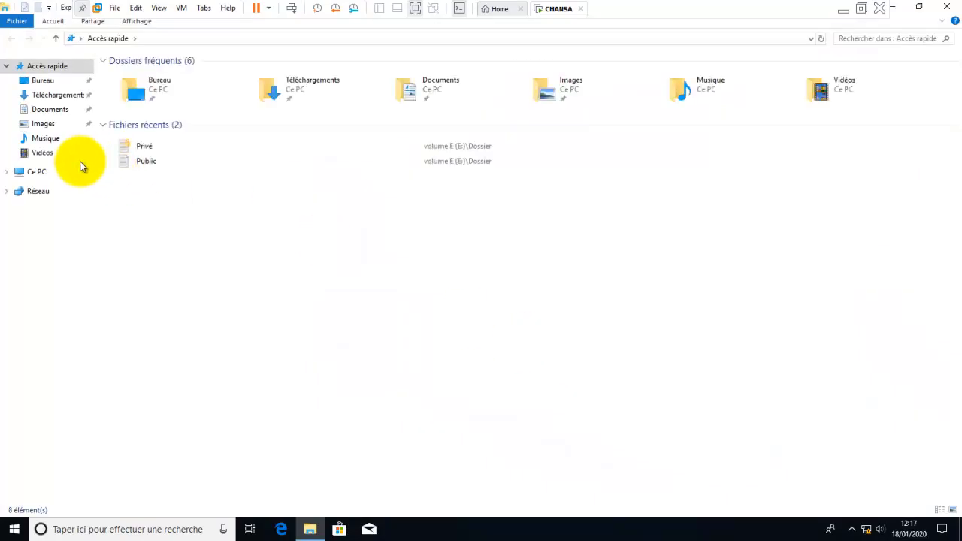
pyautogui.click(40, 175)
pyautogui.click(481, 180)
pyautogui.doubleClick(482, 181)
pyautogui.click(148, 78)
pyautogui.doubleClick(148, 78)
pyautogui.doubleClick(167, 75)
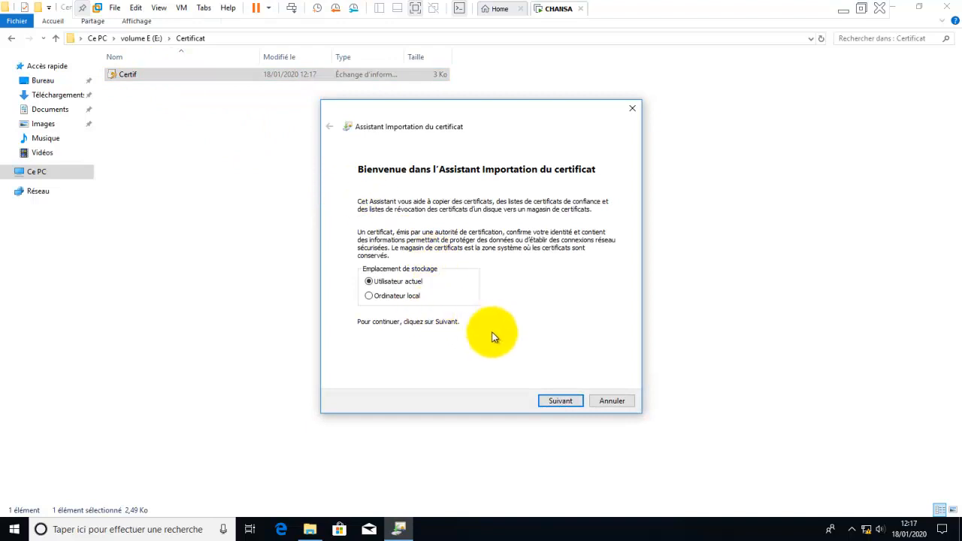
# - Import the certificate using its key password, letting Windows choose the store
pyautogui.click(561, 401)
pyautogui.click(560, 401)
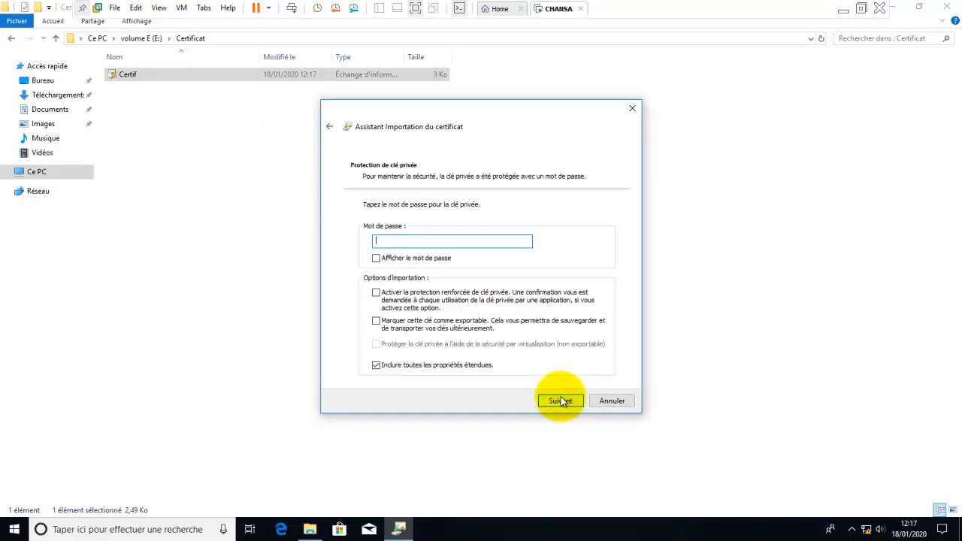
pyautogui.write('123456')
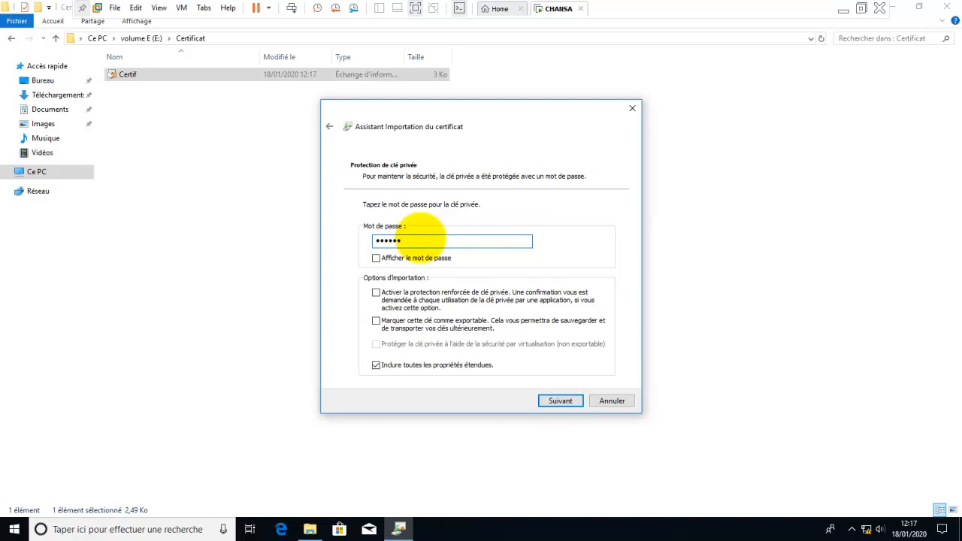
pyautogui.click(554, 401)
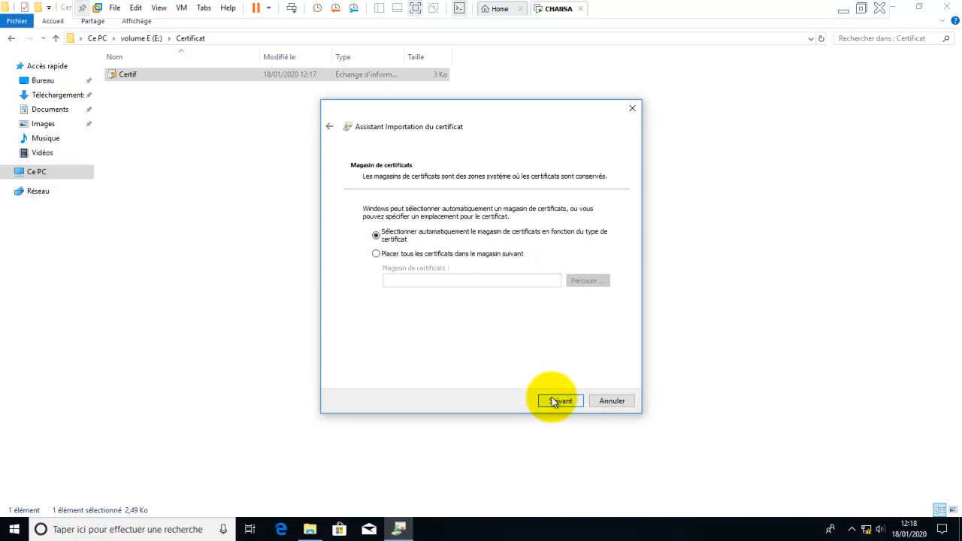
pyautogui.click(554, 402)
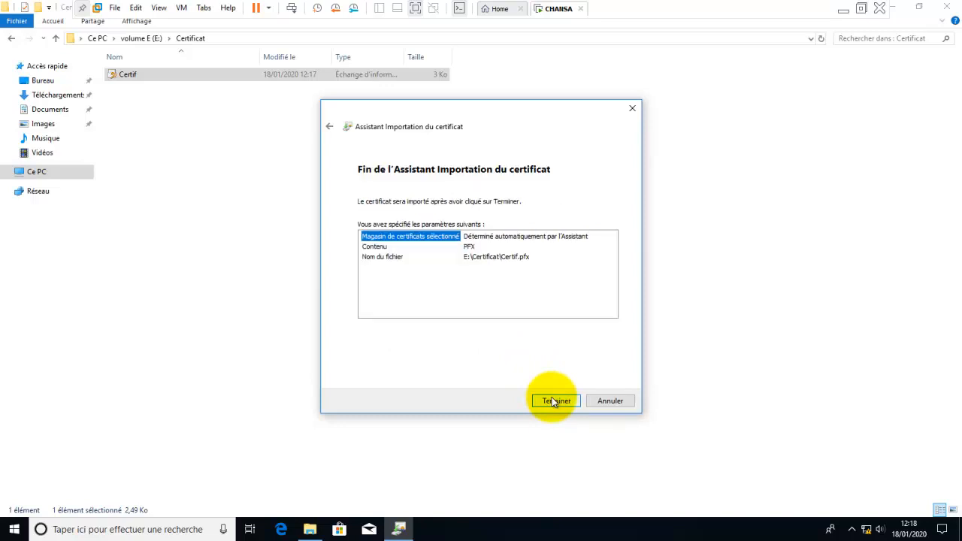
pyautogui.click(556, 402)
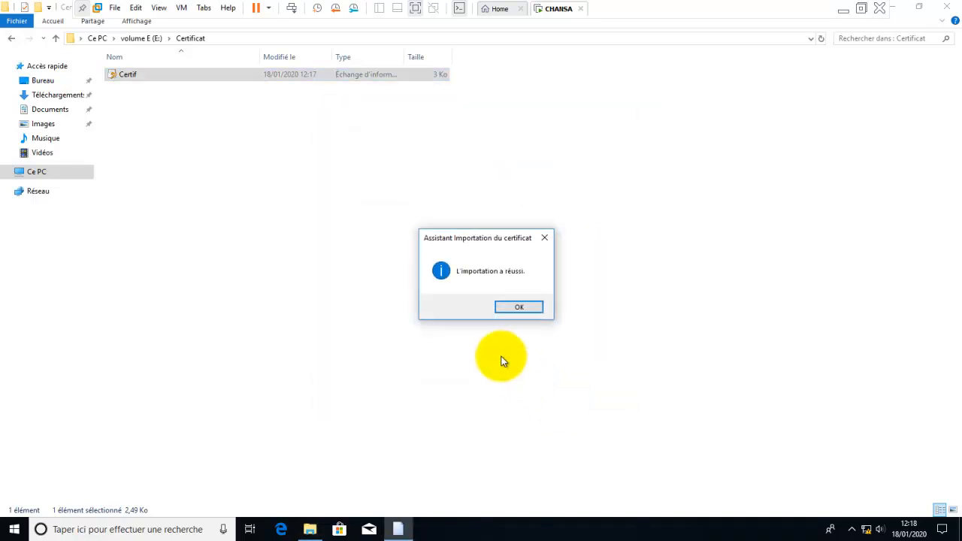
# - Acknowledge the import success, open Dossier, and open then close the Public file
pyautogui.click(511, 312)
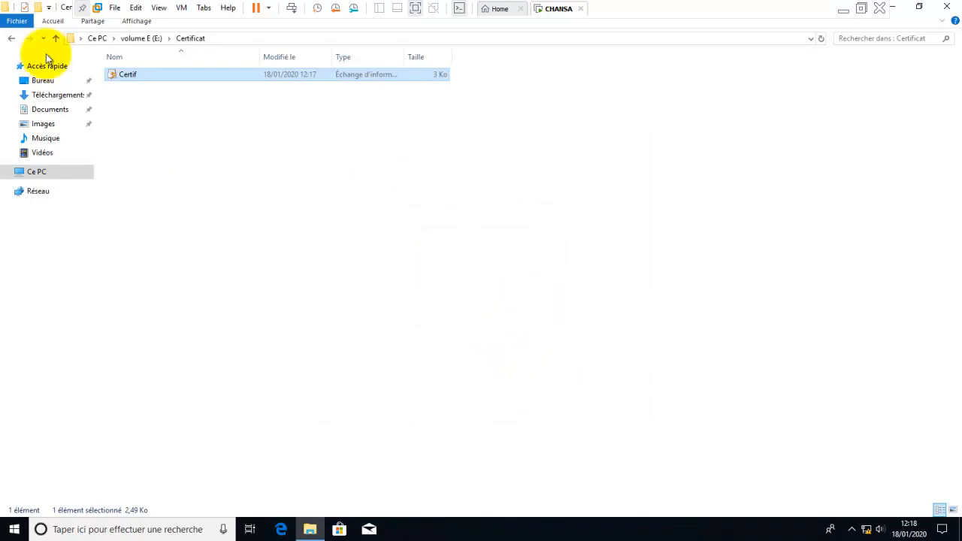
pyautogui.click(12, 39)
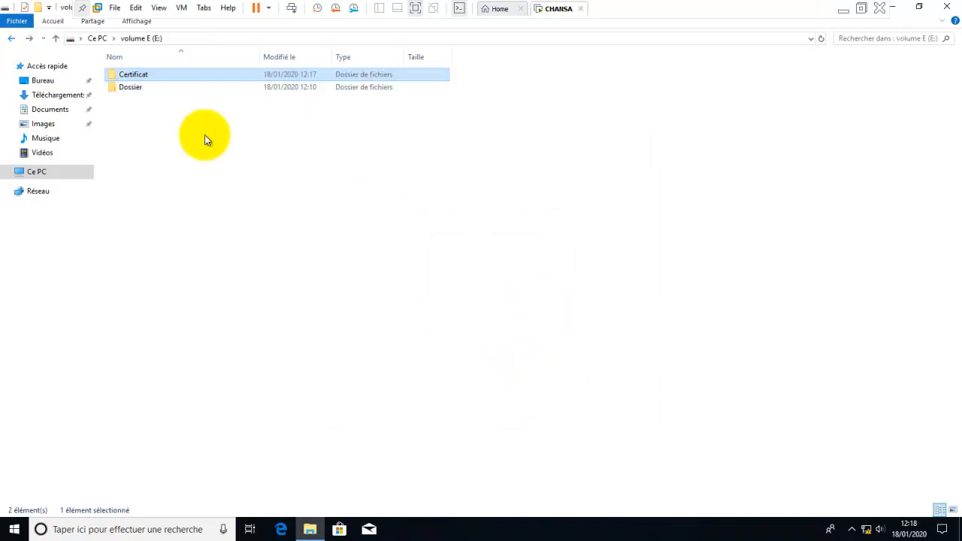
pyautogui.doubleClick(139, 86)
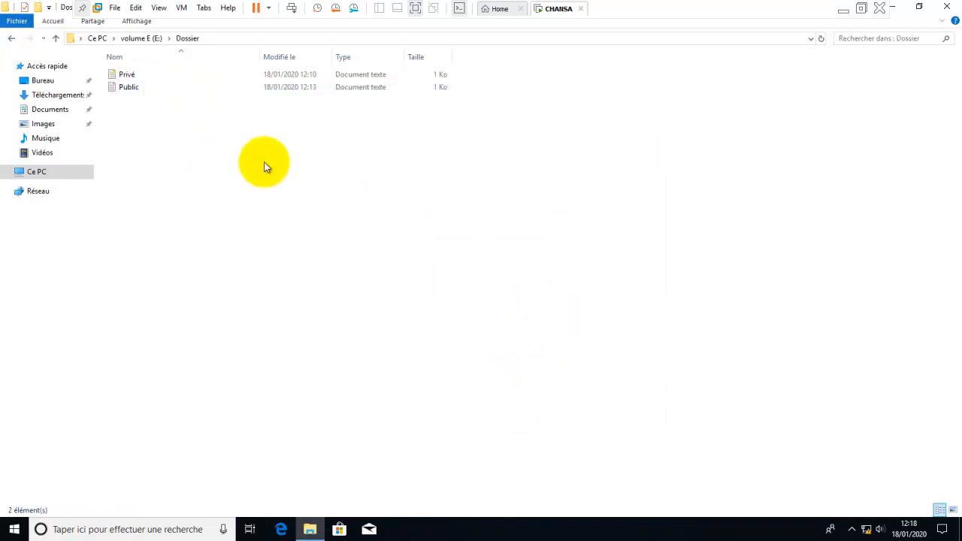
pyautogui.doubleClick(127, 87)
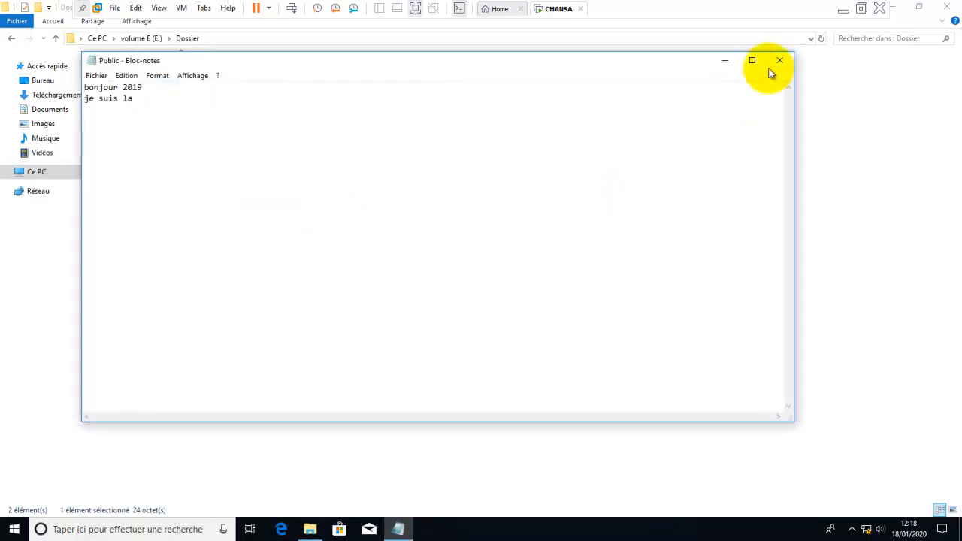
pyautogui.click(780, 60)
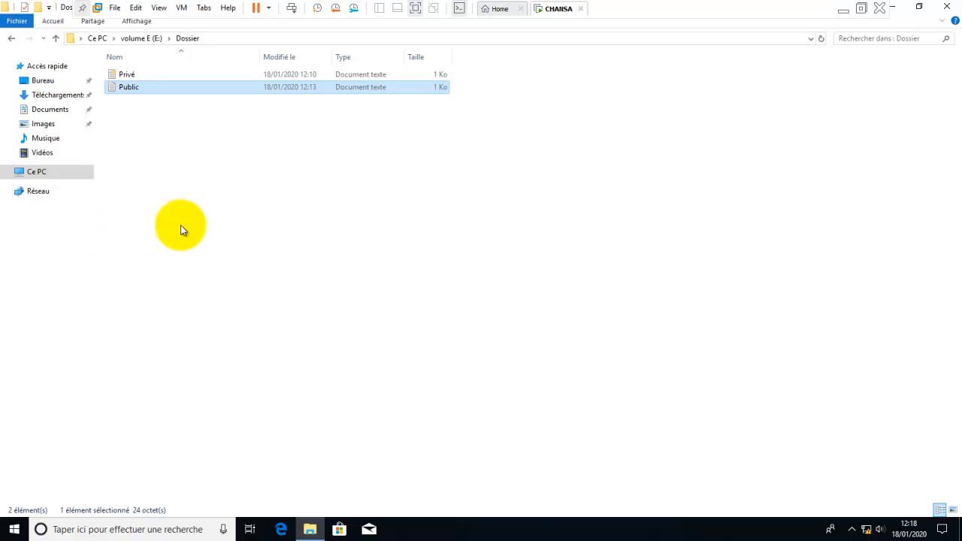
# - Open Privé, add the line 'je suis la' under 'Bonjour 2020', and save it
pyautogui.doubleClick(125, 75)
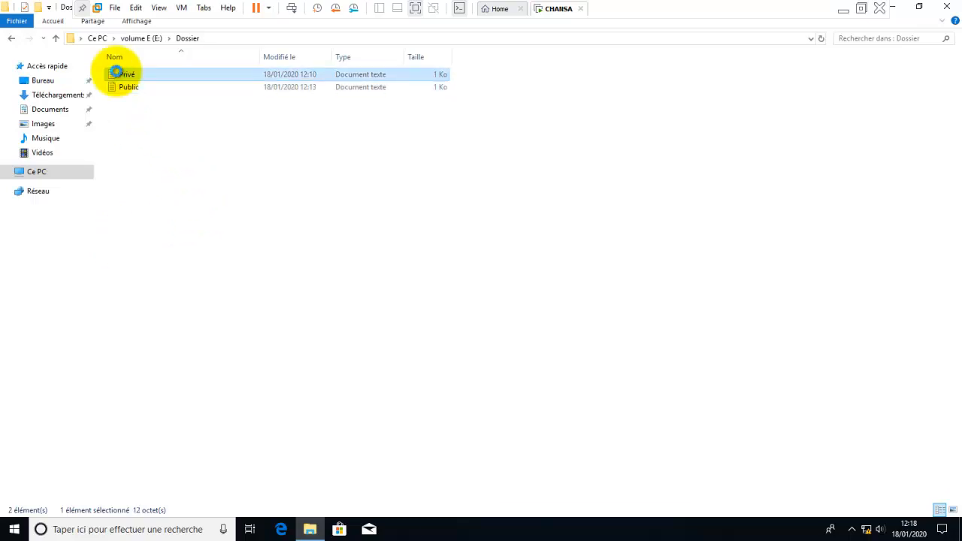
pyautogui.moveTo(187, 62); pyautogui.dragTo(278, 153)
pyautogui.click(257, 191)
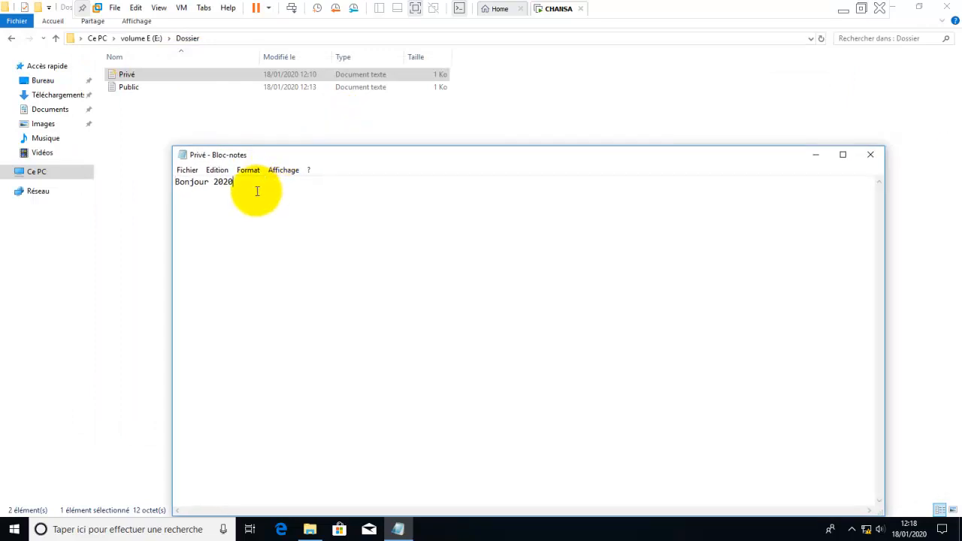
pyautogui.press('Return')
pyautogui.write('je suis la')
pyautogui.click(870, 155)
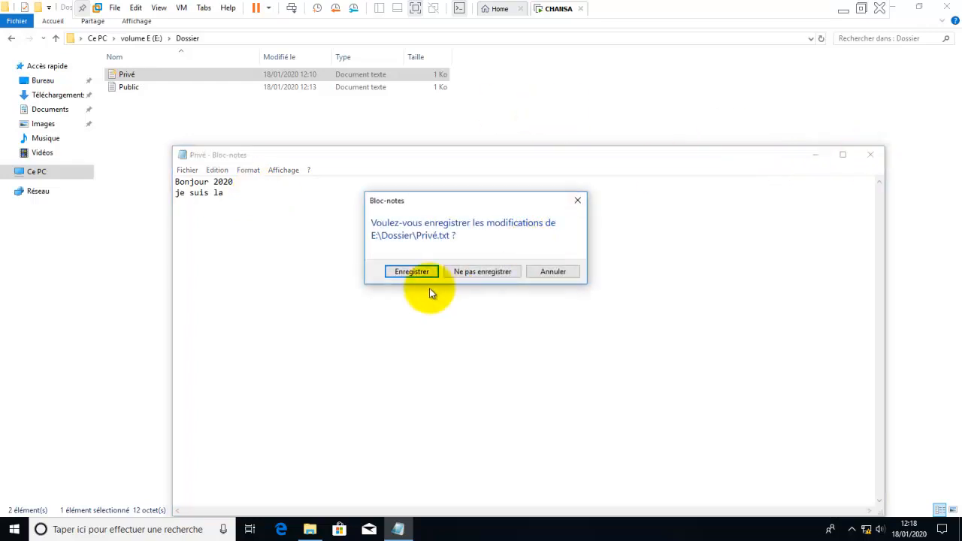
pyautogui.click(411, 270)
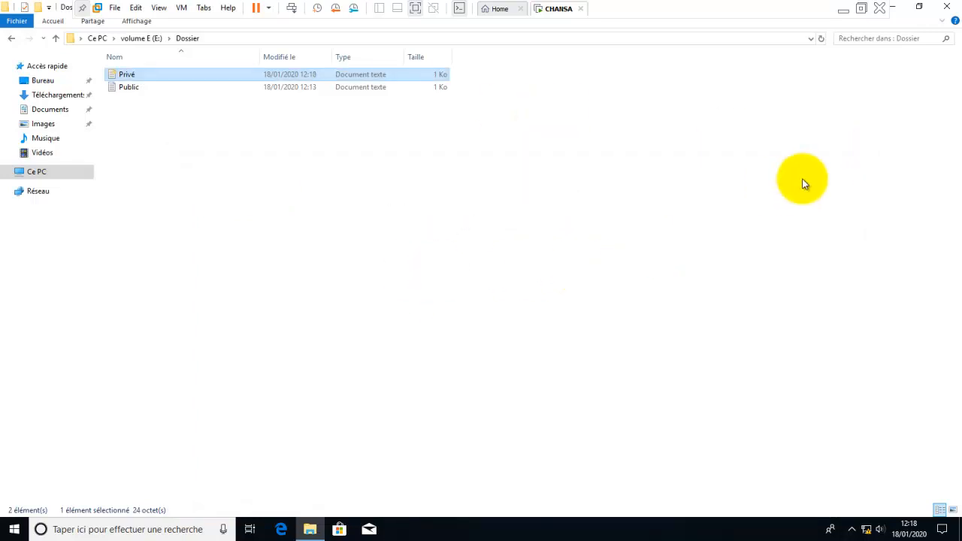
# - Close File Explorer, minimise the VMware virtual machine, and stop the screen recorder
pyautogui.click(946, 11)
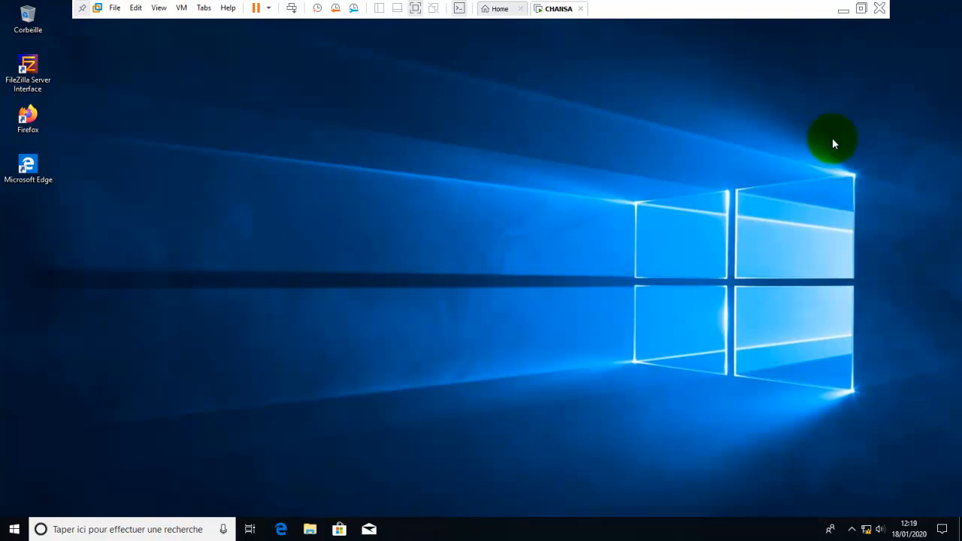
pyautogui.click(843, 10)
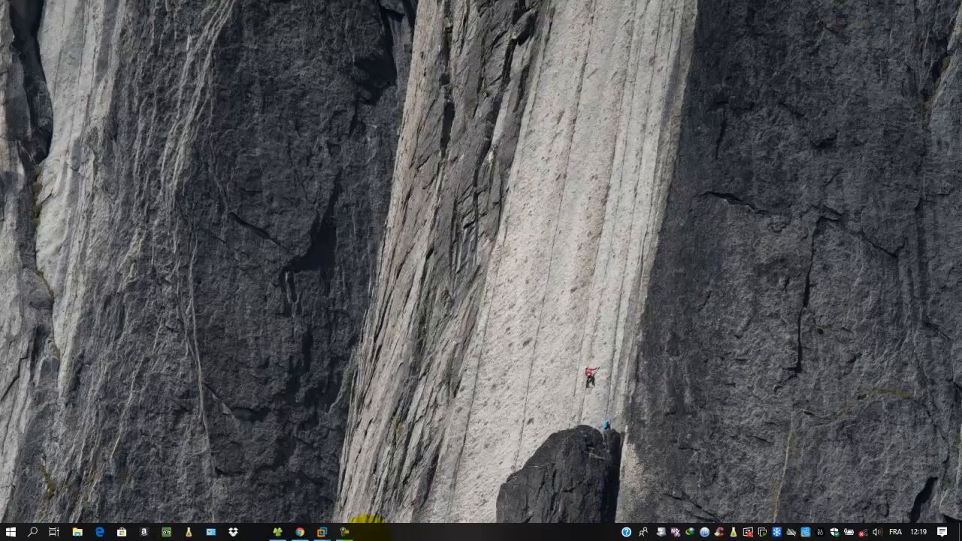
pyautogui.click(345, 532)
pyautogui.click(932, 485)
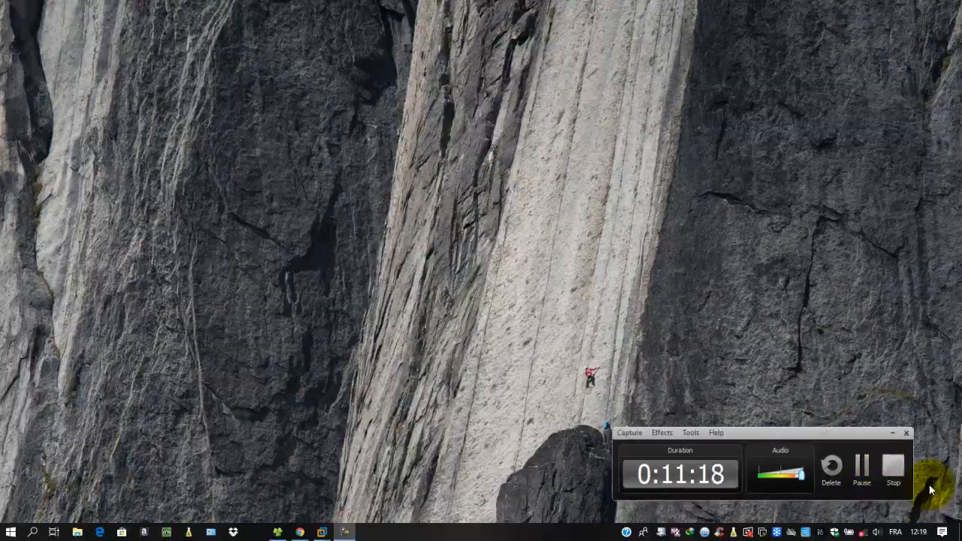